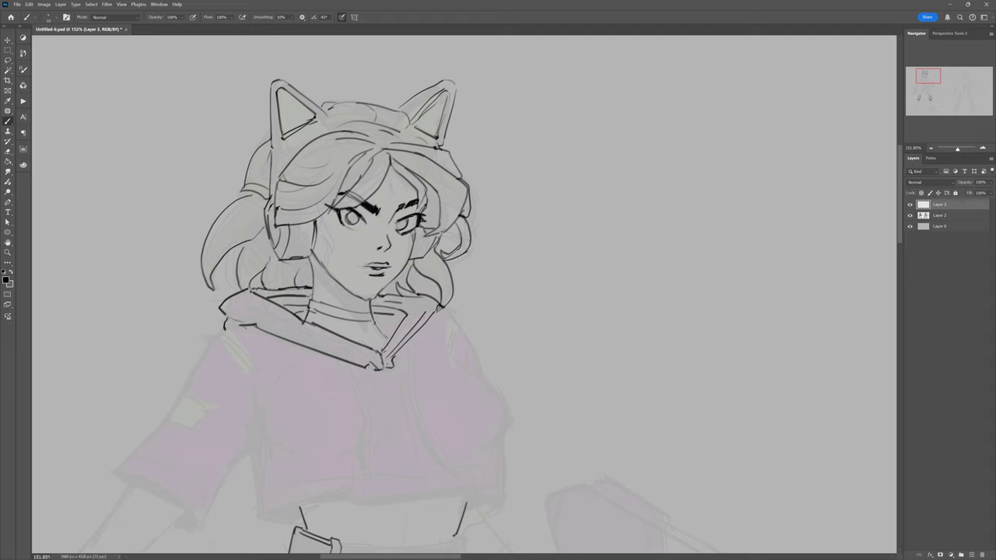
Step: Ink the hoodie's lower hem and sleeve over the sketch on Layer 3
drag(383, 408, 459, 372)
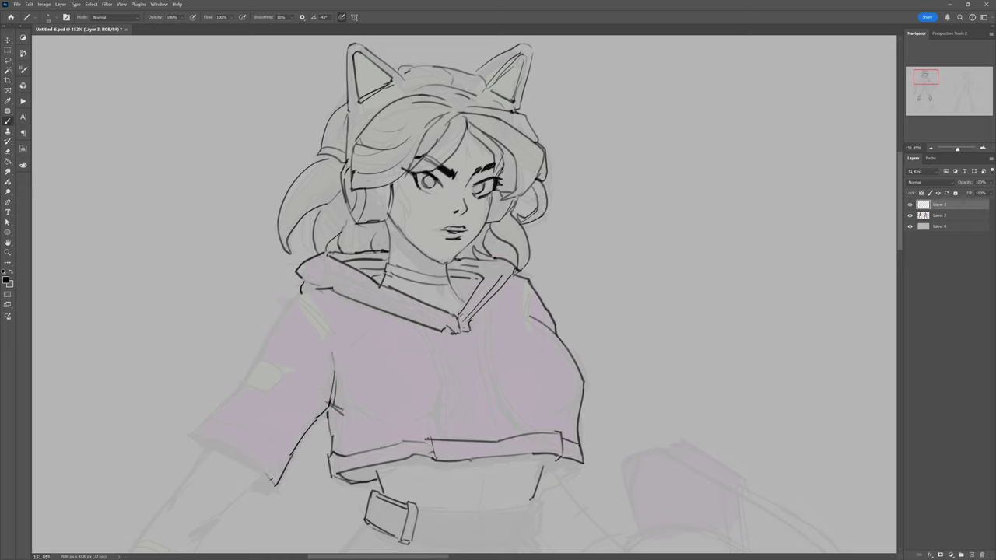
Step: Erase the collar knot and draw two drawstrings hanging down the hoodie
key(e)
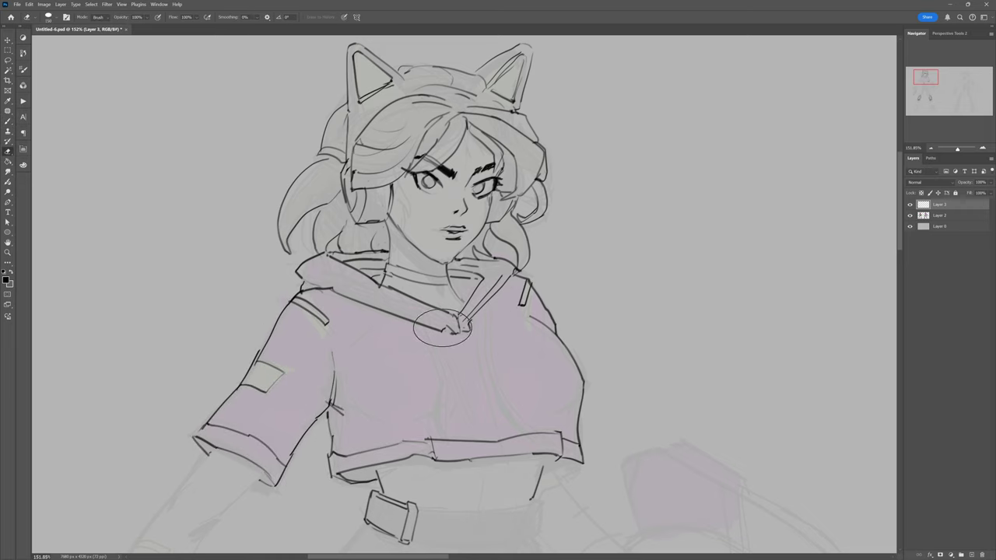
key(b)
mouse_move(442, 329)
mouse_down()
mouse_move(465, 318)
mouse_move(436, 348)
mouse_up()
drag(445, 327, 461, 416)
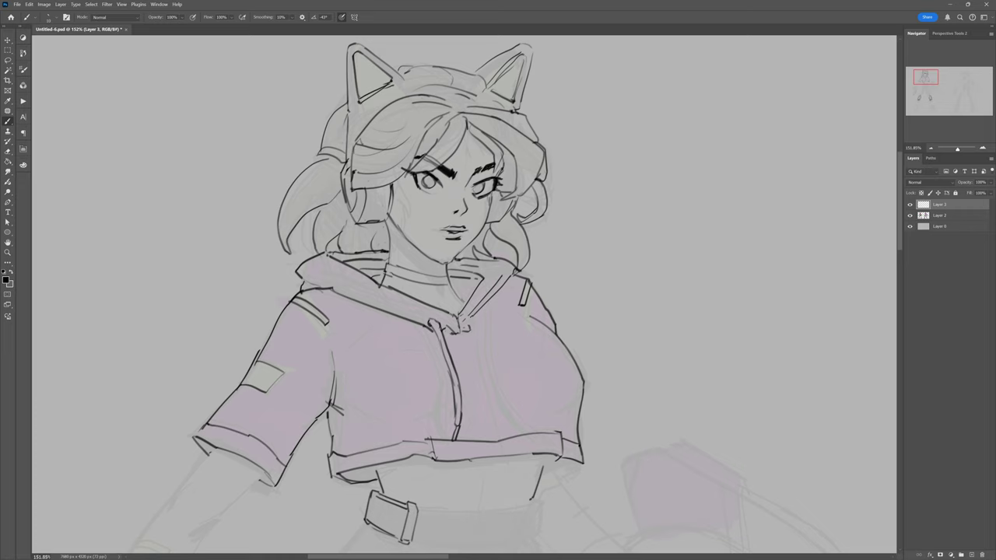
drag(470, 316, 490, 430)
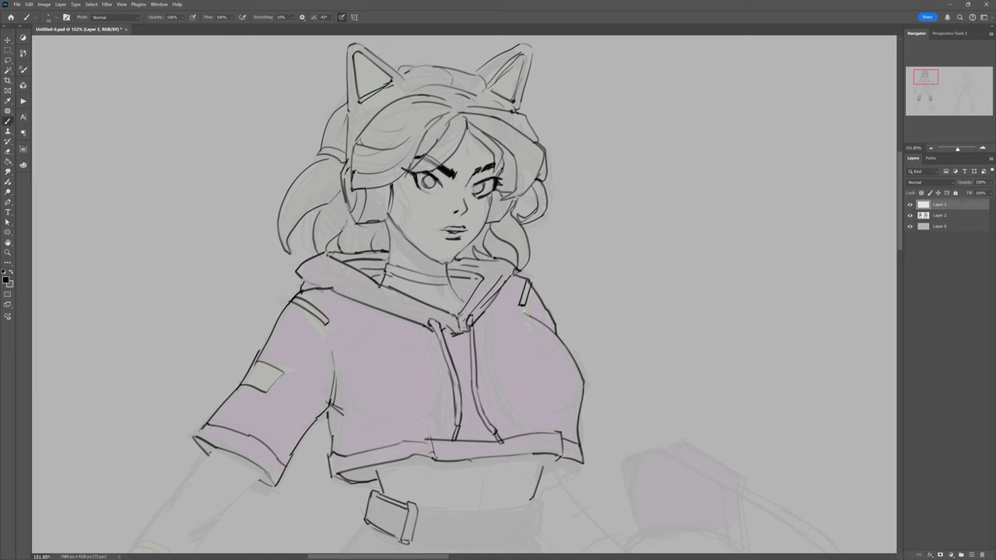
Step: Ink the belt across the waist with its rectangular loop and right-end divider
drag(420, 460, 378, 311)
drag(504, 308, 492, 353)
key(ctrl+z)
drag(372, 361, 442, 361)
drag(418, 359, 414, 403)
drag(457, 361, 456, 403)
drag(413, 362, 483, 387)
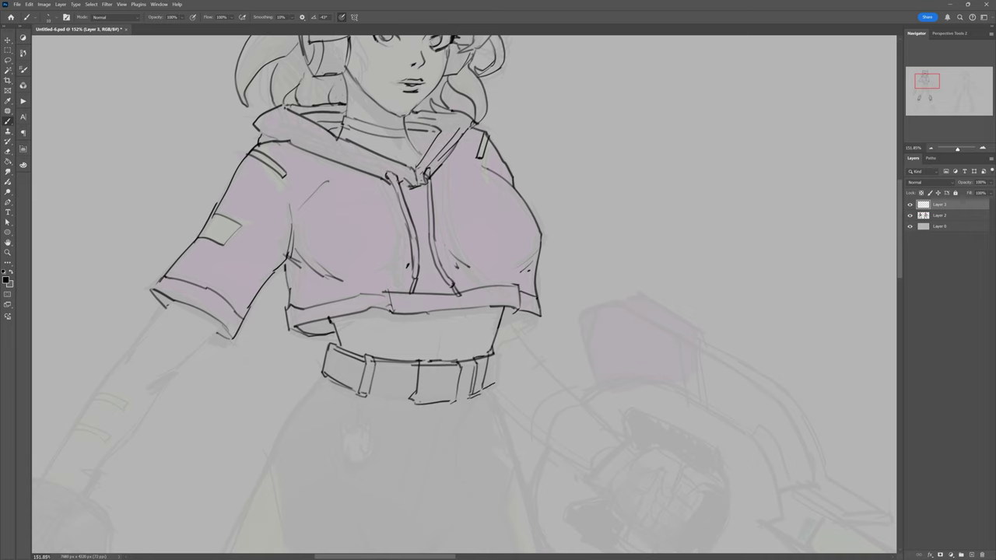
drag(495, 349, 492, 386)
drag(359, 387, 353, 428)
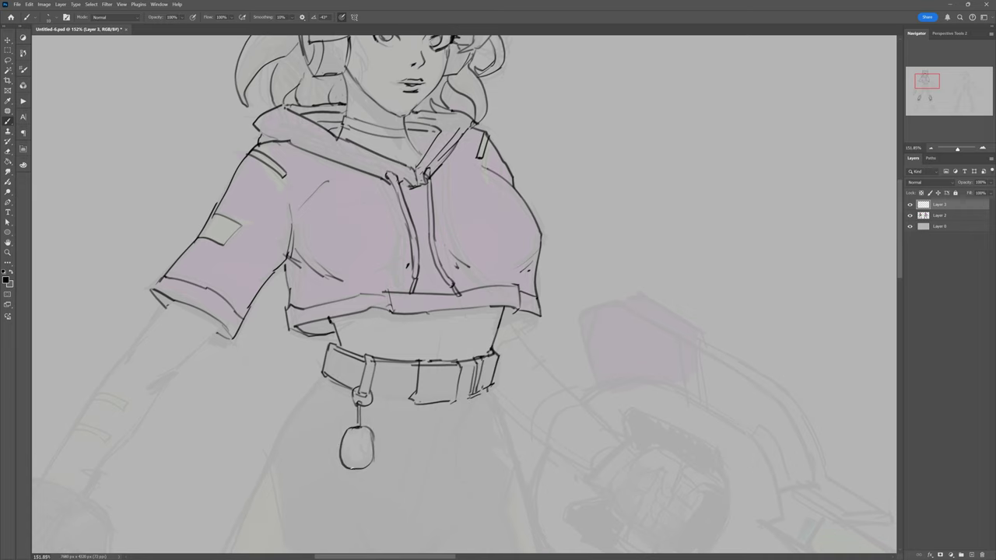
Step: Outline the left forearm with its bands and wrist cuff
scroll(334, 447, down, 2)
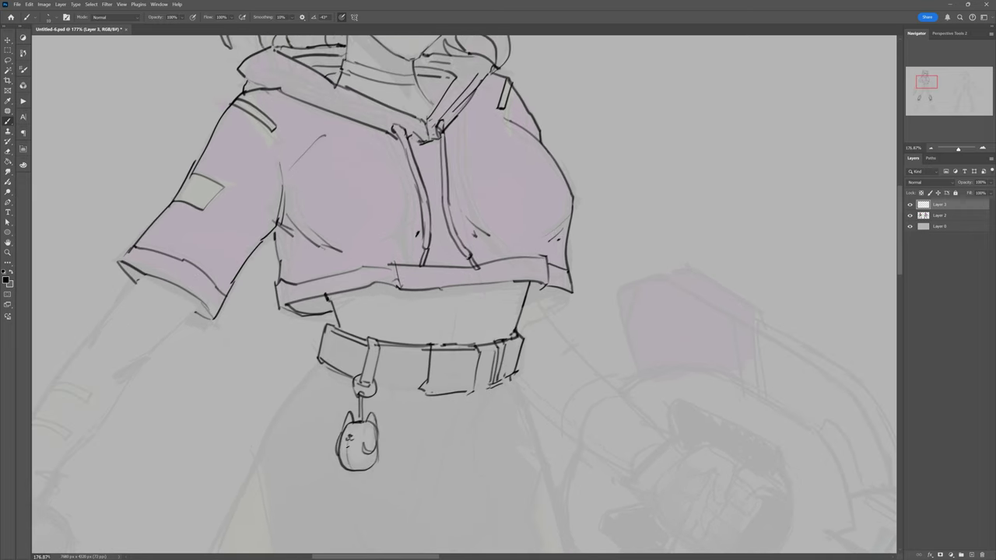
mouse_move(149, 371)
mouse_down()
mouse_move(318, 268)
mouse_move(292, 251)
mouse_move(269, 364)
mouse_up()
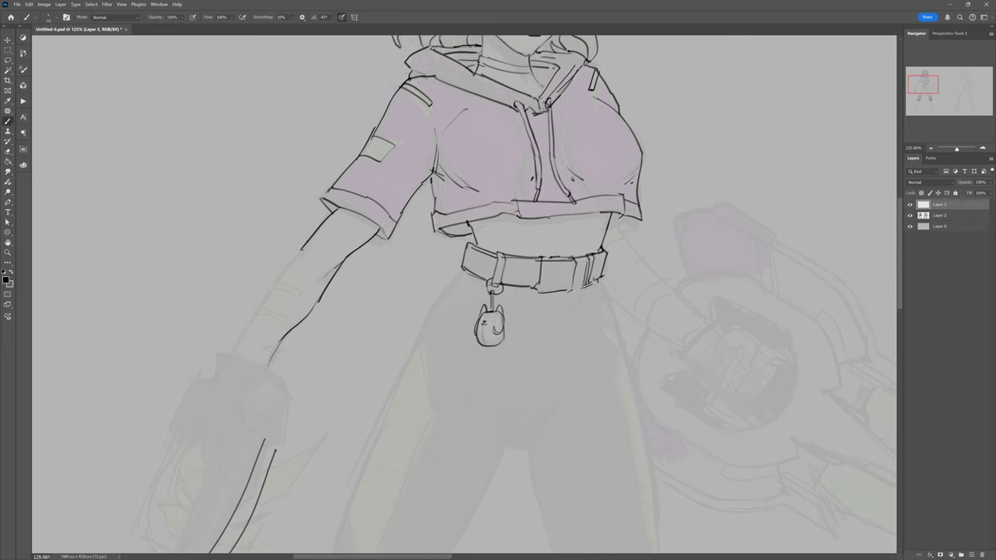
drag(320, 233, 226, 358)
drag(268, 286, 291, 294)
drag(253, 309, 278, 314)
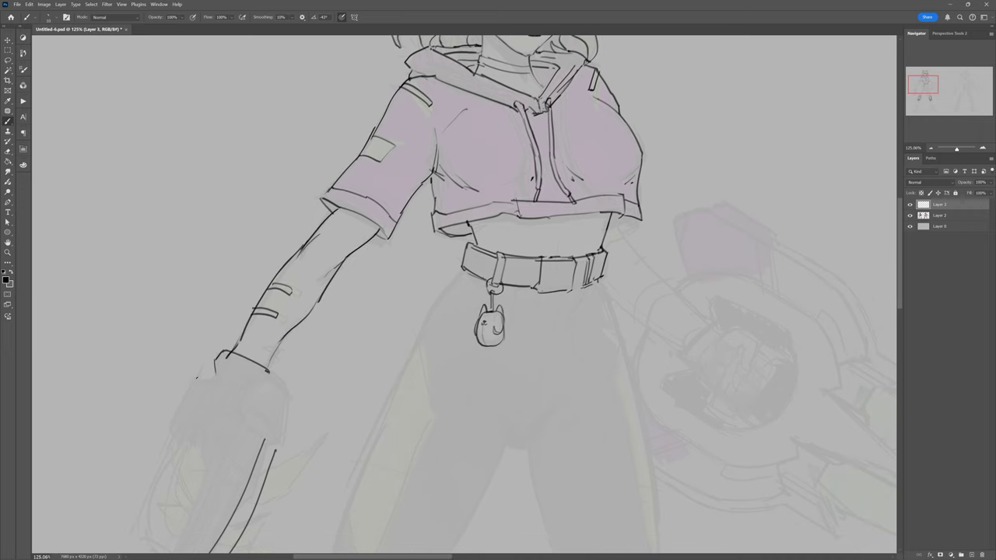
mouse_move(212, 377)
mouse_down()
mouse_move(250, 390)
mouse_move(264, 296)
mouse_move(277, 334)
mouse_up()
drag(277, 334, 228, 383)
Step: Ink the outer and inner leg contours below the hips
mouse_move(384, 311)
mouse_down()
mouse_move(372, 231)
mouse_move(273, 517)
mouse_up()
drag(460, 317, 365, 484)
scroll(417, 263, down, 2)
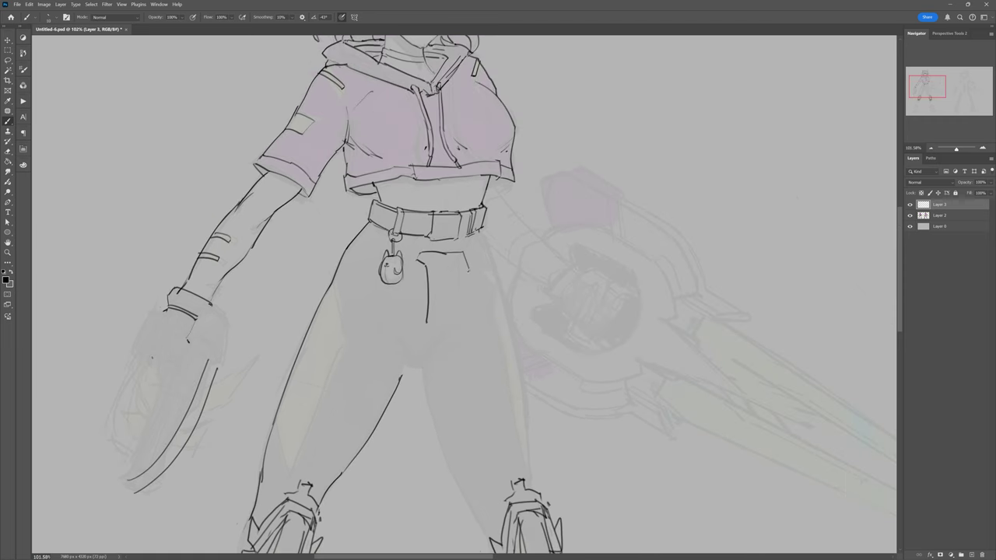
Step: Ink the hip pouch and its flap, nudging misplaced lines, plus the hip lines
drag(468, 271, 459, 326)
drag(428, 325, 465, 346)
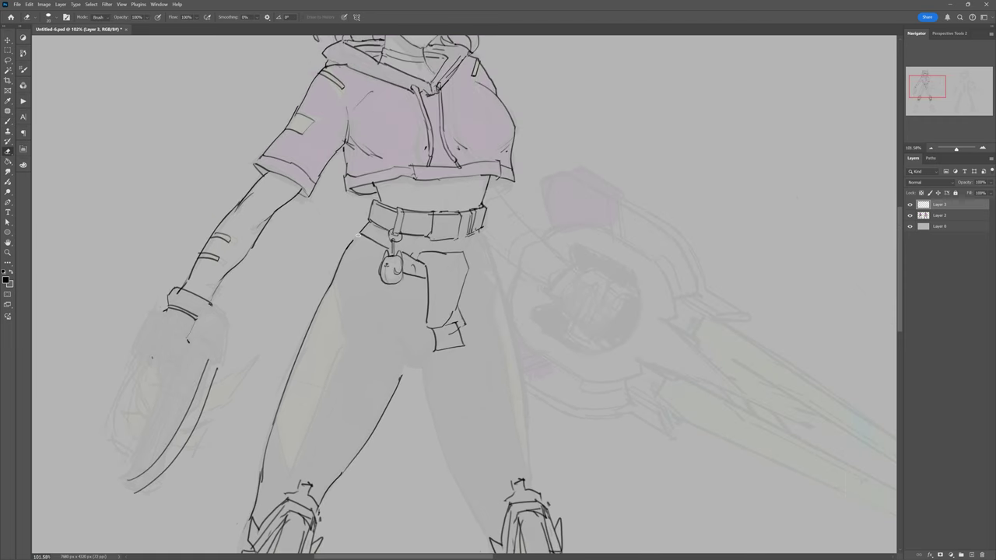
mouse_move(356, 221)
mouse_down()
mouse_move(342, 245)
mouse_move(385, 269)
mouse_up()
drag(342, 233, 280, 363)
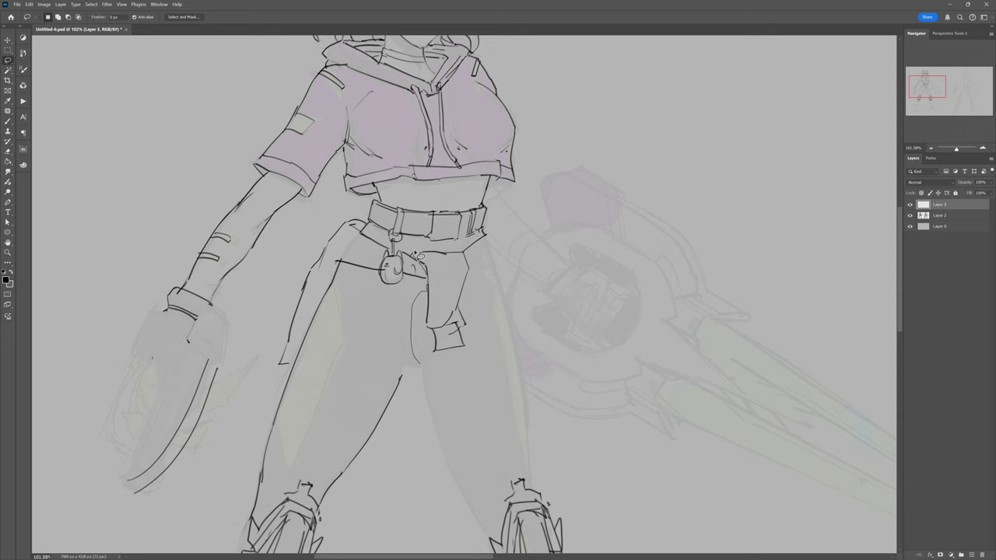
drag(427, 255, 425, 259)
drag(447, 343, 438, 366)
key(ctrl+d)
drag(422, 296, 441, 375)
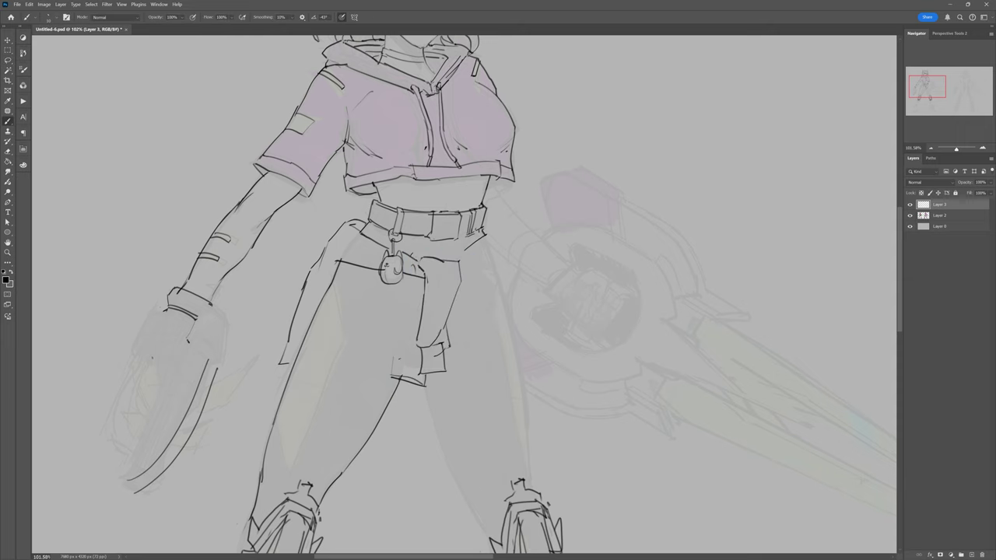
drag(400, 283, 394, 374)
drag(459, 269, 498, 251)
drag(502, 226, 498, 280)
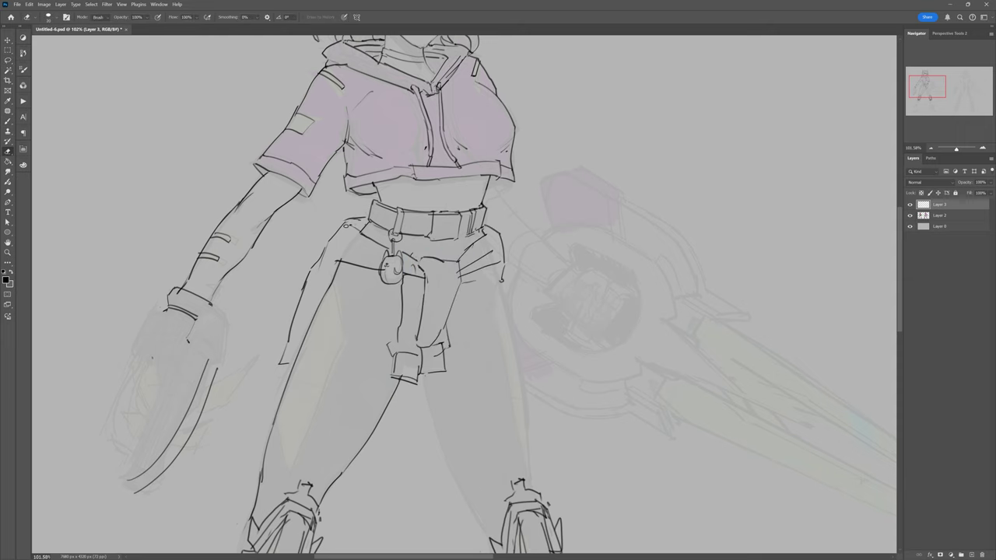
Step: Ink the inner and outer thigh contours of both legs
drag(466, 311, 427, 253)
drag(381, 311, 450, 490)
mouse_move(459, 224)
mouse_down()
mouse_move(488, 353)
mouse_move(492, 431)
mouse_up()
mouse_move(467, 311)
mouse_down()
mouse_move(482, 350)
mouse_move(482, 327)
mouse_up()
drag(318, 247, 249, 431)
drag(346, 291, 280, 442)
drag(341, 235, 355, 288)
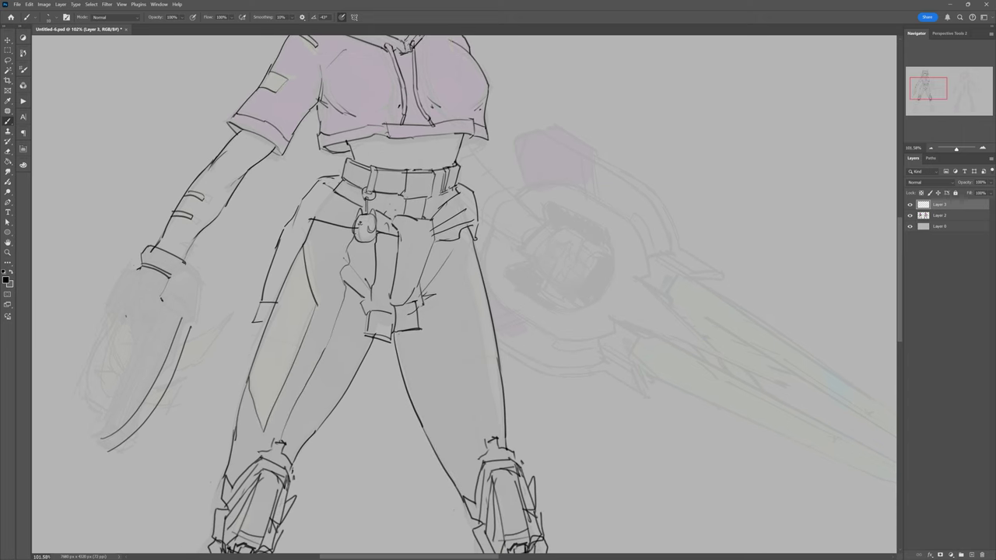
drag(445, 275, 482, 439)
drag(451, 297, 498, 423)
Step: Ink both shin contours with a curved band across the left shin
mouse_move(379, 370)
mouse_down()
mouse_move(378, 171)
mouse_move(433, 158)
mouse_up()
drag(302, 274, 254, 428)
drag(290, 338, 230, 484)
drag(334, 380, 273, 482)
drag(467, 311, 327, 222)
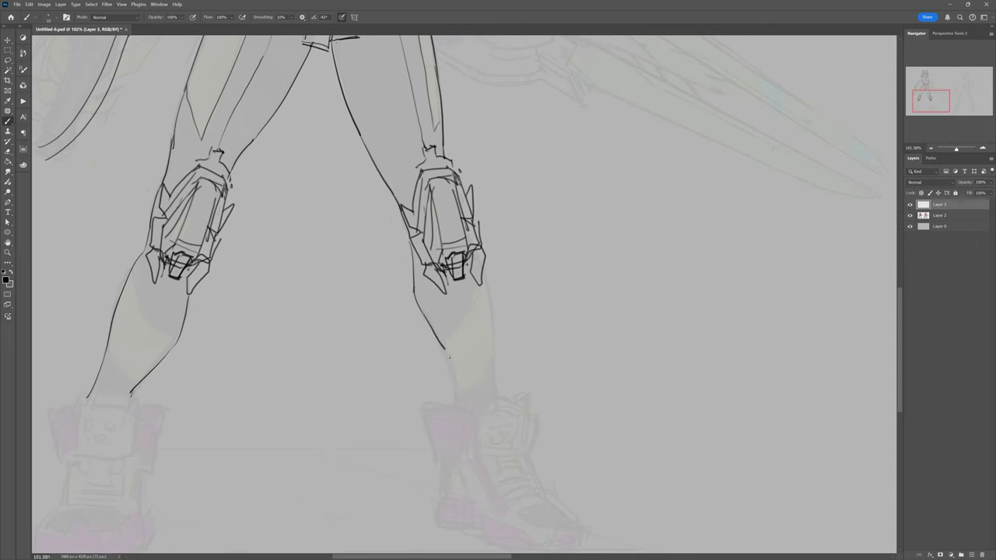
drag(411, 243, 457, 409)
drag(482, 268, 498, 398)
drag(478, 294, 440, 352)
drag(133, 273, 177, 341)
drag(107, 353, 131, 386)
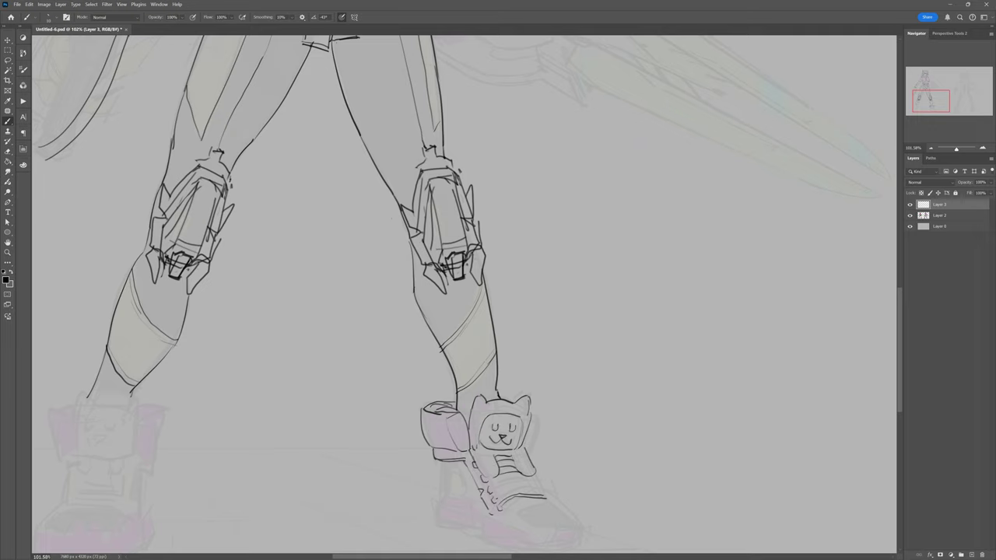
Step: Ink the right boot's sole, toe, heel and detail lines
mouse_move(529, 481)
mouse_down()
mouse_move(573, 540)
mouse_move(587, 542)
mouse_up()
drag(519, 506, 560, 514)
drag(485, 536, 547, 516)
scroll(498, 311, down, 3)
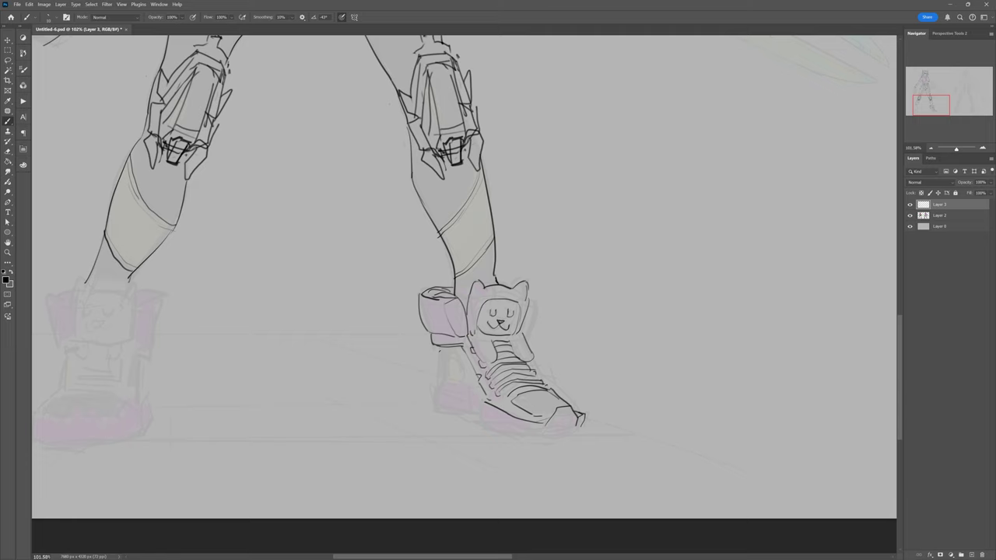
drag(434, 346, 487, 430)
mouse_move(437, 381)
mouse_down()
mouse_move(526, 440)
mouse_move(579, 440)
mouse_up()
right_click(459, 207)
key(Escape)
drag(449, 410, 461, 416)
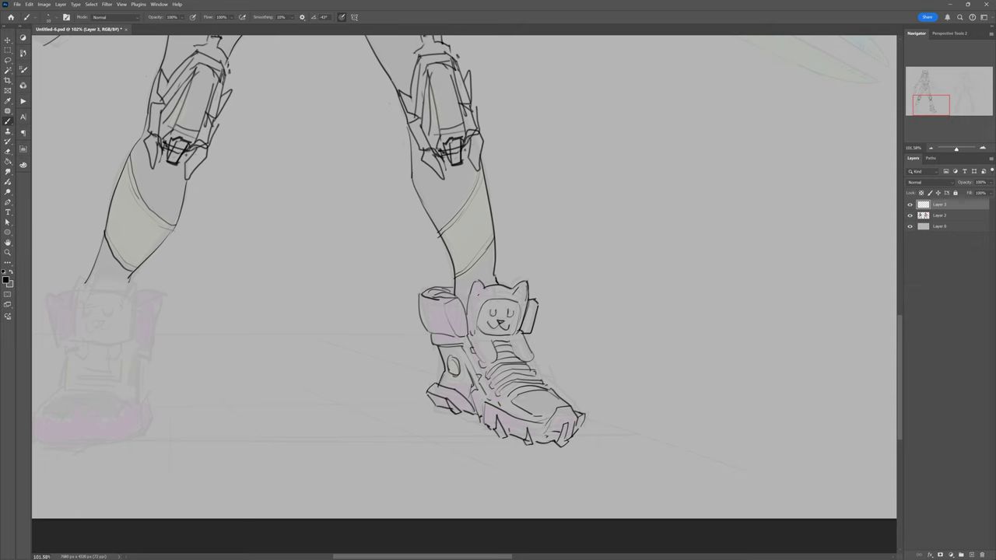
Step: Outline the left boot's sides and upper edges and its jagged sole
drag(129, 287, 303, 323)
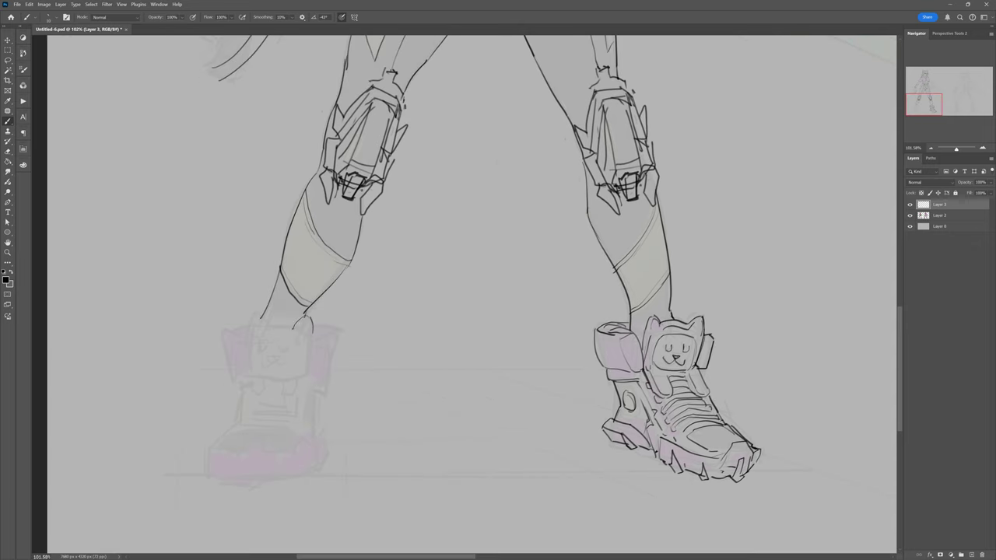
drag(246, 336, 247, 378)
drag(311, 336, 304, 383)
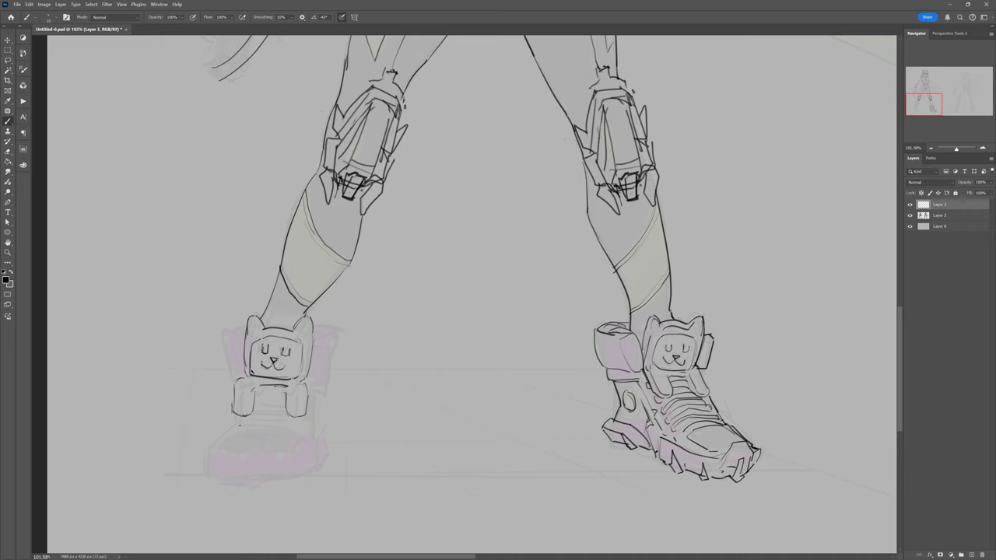
drag(219, 337, 249, 322)
drag(313, 321, 337, 330)
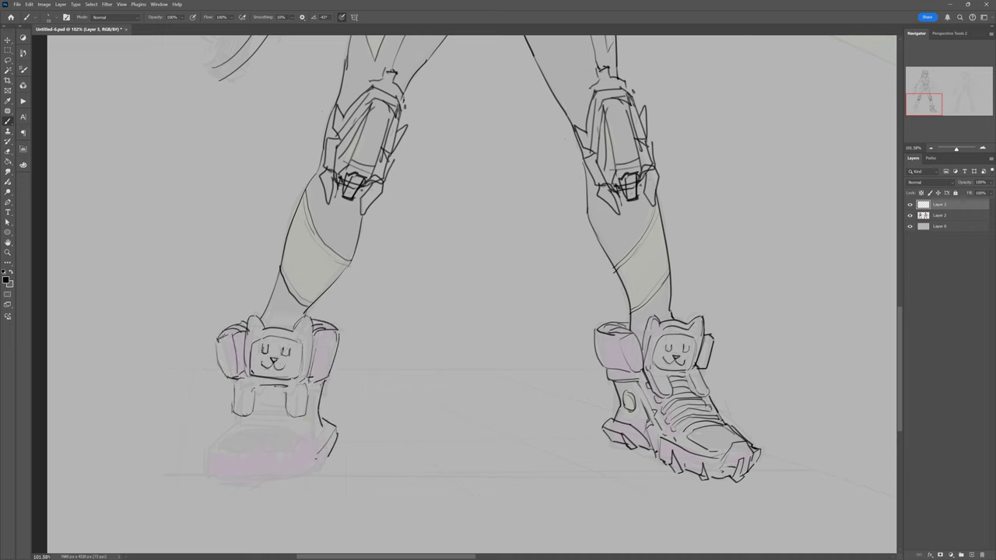
drag(272, 455, 202, 476)
drag(273, 464, 278, 484)
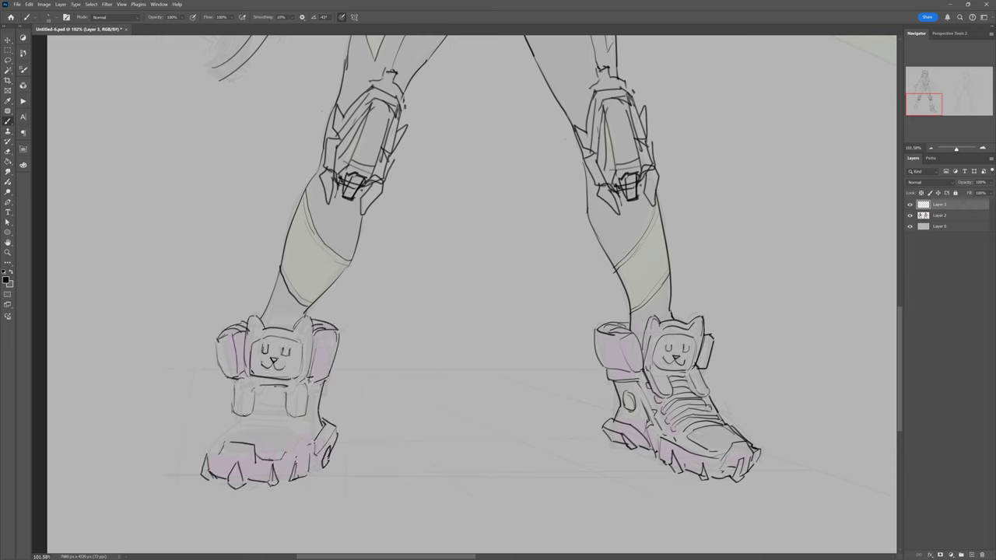
Step: Add the left boot's tongue, straps, side edges and cat-face front with ears
drag(257, 392, 285, 392)
drag(255, 412, 283, 412)
mouse_move(238, 444)
mouse_down()
mouse_move(306, 422)
mouse_move(295, 419)
mouse_up()
drag(225, 378, 235, 433)
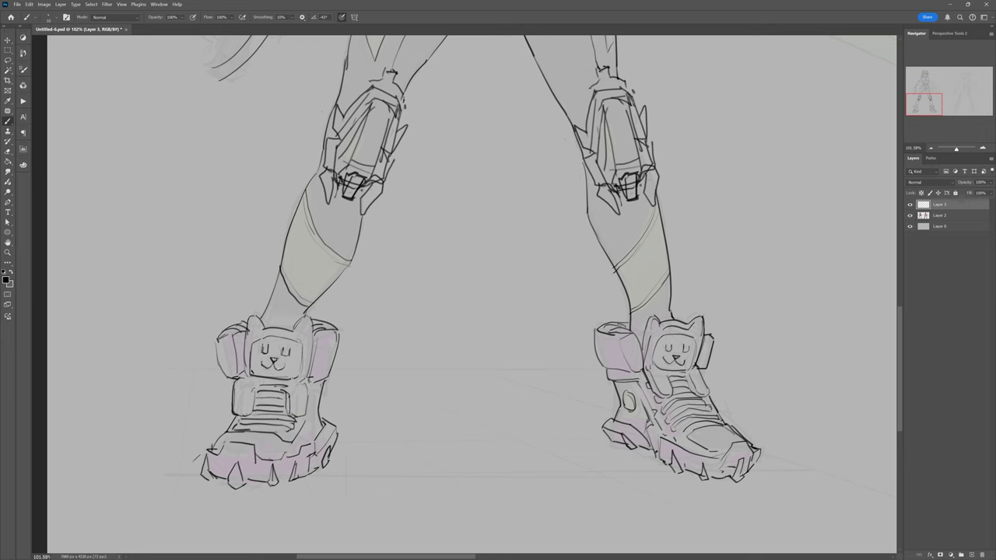
drag(315, 322, 305, 384)
mouse_move(263, 330)
mouse_down()
mouse_move(312, 316)
mouse_move(245, 376)
mouse_up()
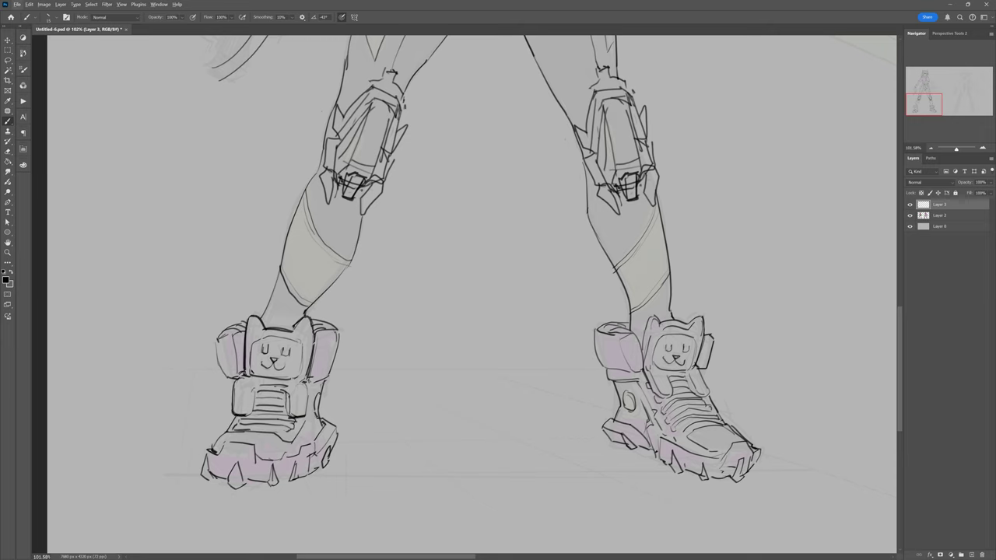
drag(314, 333, 327, 380)
drag(327, 380, 284, 458)
scroll(268, 304, down, 3)
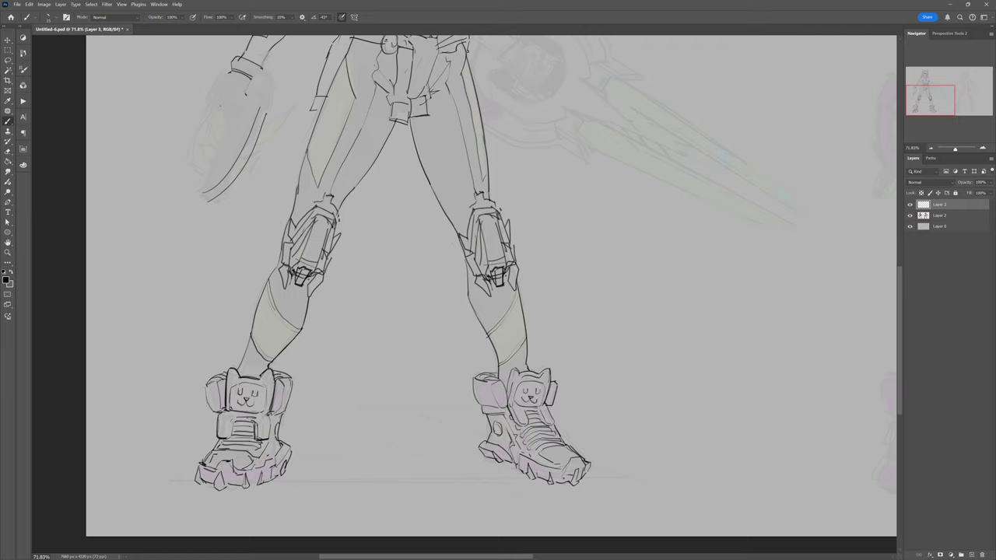
Step: Extend the arm line into a curved hand and ink the fingers
drag(245, 54, 244, 257)
scroll(244, 257, down, 3)
scroll(244, 257, up, 3)
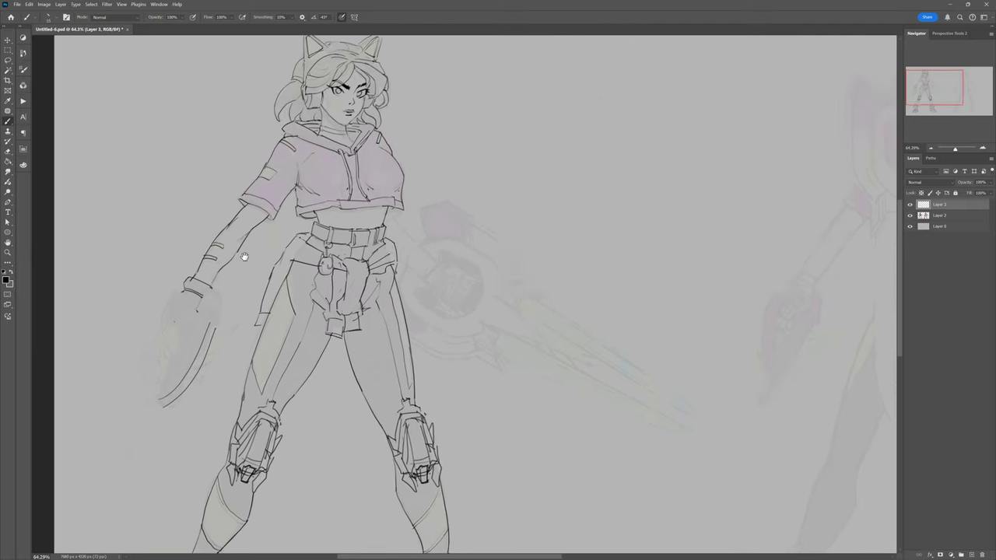
scroll(244, 257, up, 3)
scroll(287, 288, up, 1)
mouse_move(389, 277)
mouse_down()
mouse_move(437, 327)
mouse_move(422, 373)
mouse_up()
scroll(466, 334, up, 1)
mouse_move(467, 315)
mouse_down()
mouse_move(450, 335)
mouse_move(428, 327)
mouse_up()
drag(439, 315, 421, 332)
Step: Outline the boxy clenched fist with its bottom, right side and thumb
drag(398, 367, 450, 378)
mouse_move(462, 272)
mouse_down()
mouse_move(502, 315)
mouse_move(472, 367)
mouse_up()
drag(490, 264, 502, 324)
drag(400, 359, 429, 381)
mouse_move(398, 342)
mouse_down()
mouse_move(423, 358)
mouse_move(339, 320)
mouse_move(400, 334)
mouse_up()
drag(381, 280, 376, 312)
drag(397, 289, 429, 274)
Step: Erase stray lines near the fist and ink the forearm up toward the shoulder
key(e)
drag(381, 315, 413, 259)
key(b)
drag(358, 278, 364, 315)
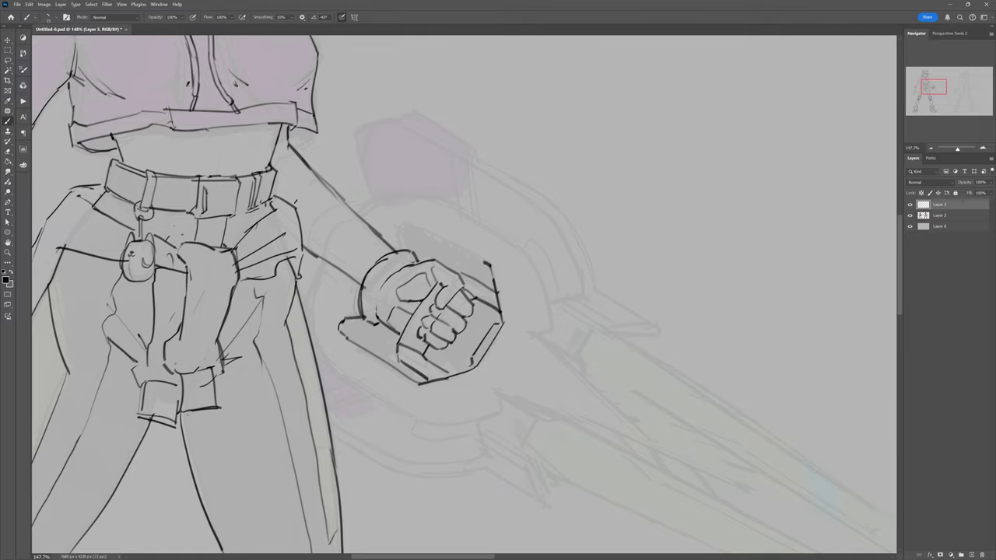
drag(467, 312, 515, 332)
drag(319, 144, 345, 232)
drag(467, 311, 482, 432)
Step: Ink the round sword guard's curved upper edge, left side and lower arcs
scroll(466, 311, down, 2)
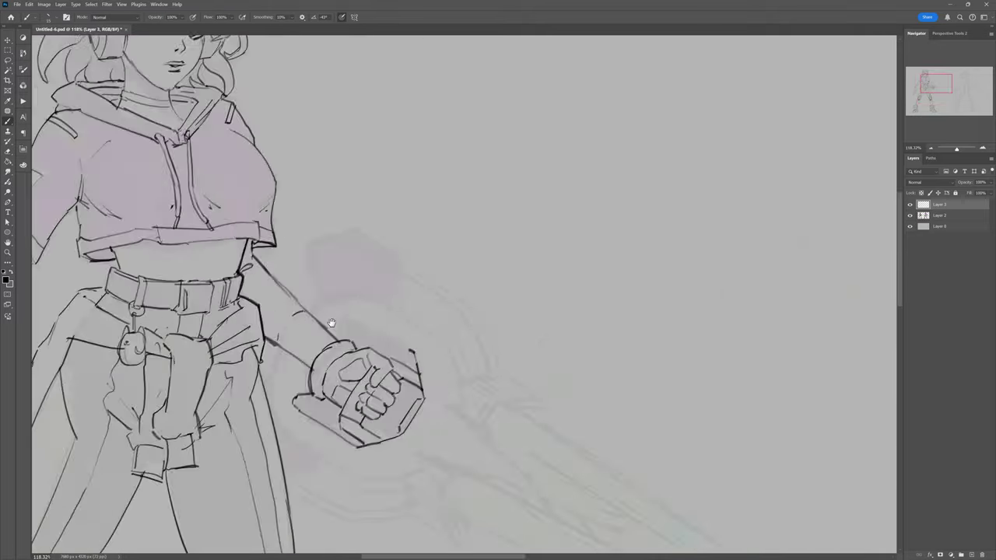
scroll(466, 312, down, 2)
scroll(467, 311, up, 3)
scroll(467, 311, up, 2)
mouse_move(398, 176)
mouse_down()
mouse_move(532, 322)
mouse_move(262, 145)
mouse_move(284, 238)
mouse_up()
mouse_move(235, 295)
mouse_down()
mouse_move(212, 358)
mouse_move(290, 386)
mouse_up()
scroll(467, 311, down, 3)
drag(288, 384, 408, 389)
drag(234, 342, 288, 383)
mouse_move(397, 334)
mouse_down()
mouse_move(406, 381)
mouse_move(397, 358)
mouse_up()
Step: Add the guard's inner rim curves, upper rim and right-side rim arcs
mouse_move(326, 339)
mouse_down()
mouse_move(230, 279)
mouse_move(324, 298)
mouse_up()
drag(248, 167, 227, 233)
drag(280, 114, 402, 159)
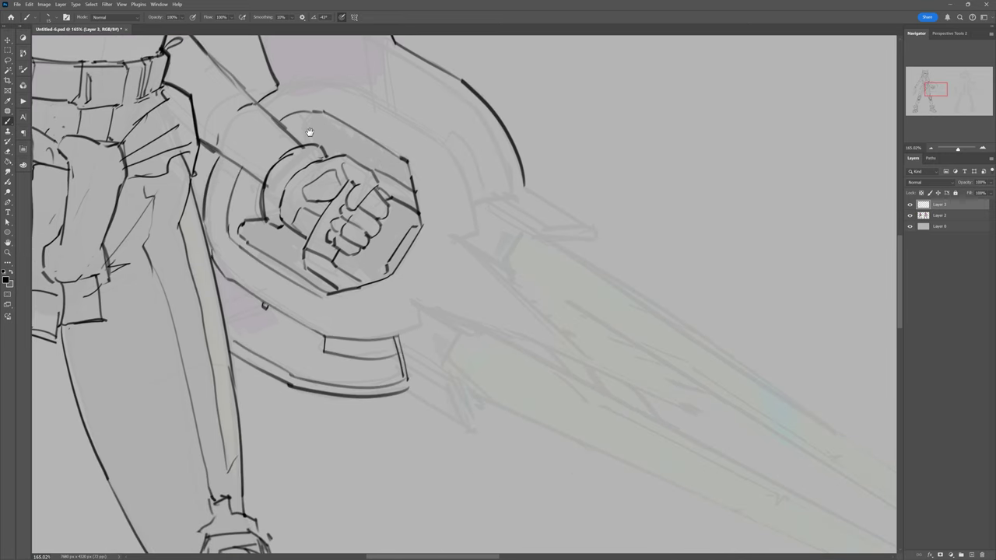
mouse_move(467, 234)
mouse_down()
mouse_move(442, 267)
mouse_move(394, 159)
mouse_up()
drag(259, 116, 389, 159)
mouse_move(356, 78)
mouse_down()
mouse_move(368, 144)
mouse_move(445, 138)
mouse_up()
drag(441, 137, 487, 226)
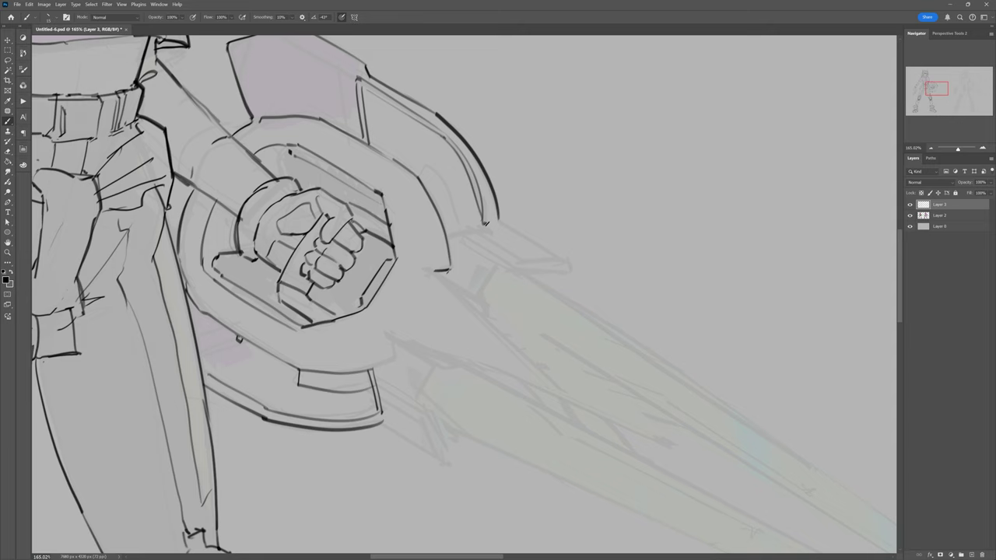
mouse_move(417, 168)
mouse_down()
mouse_move(450, 233)
mouse_move(515, 272)
mouse_up()
drag(498, 224, 565, 272)
Step: Ink the end cap below the guard and the blade-base edge lines and curl
drag(376, 425, 448, 465)
drag(431, 412, 447, 463)
drag(378, 389, 435, 420)
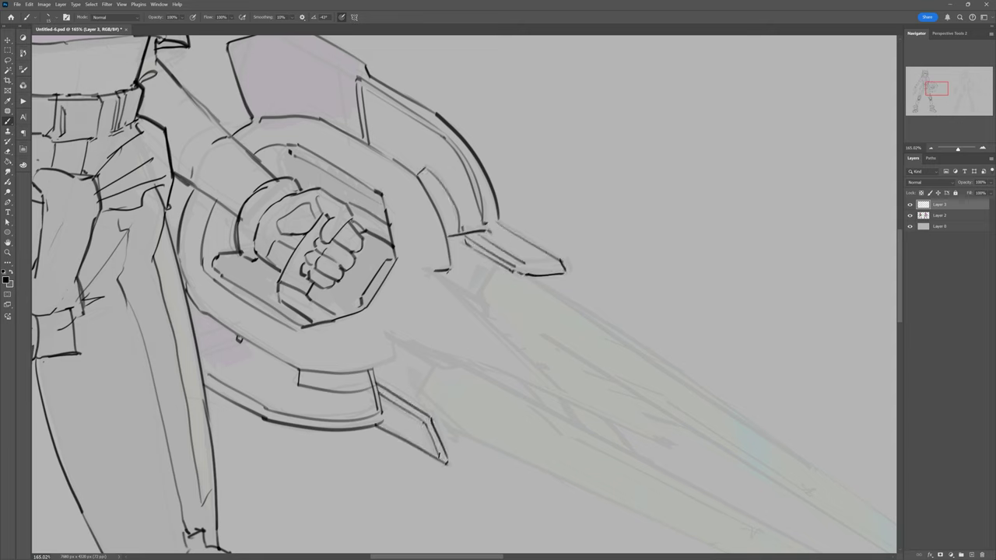
drag(498, 266, 472, 308)
drag(392, 342, 393, 367)
mouse_move(356, 318)
mouse_down()
mouse_move(394, 343)
mouse_move(551, 389)
mouse_up()
drag(472, 310, 549, 391)
drag(431, 271, 473, 311)
mouse_move(394, 287)
mouse_down()
mouse_move(412, 341)
mouse_move(532, 386)
mouse_up()
drag(436, 329, 439, 337)
drag(452, 304, 456, 309)
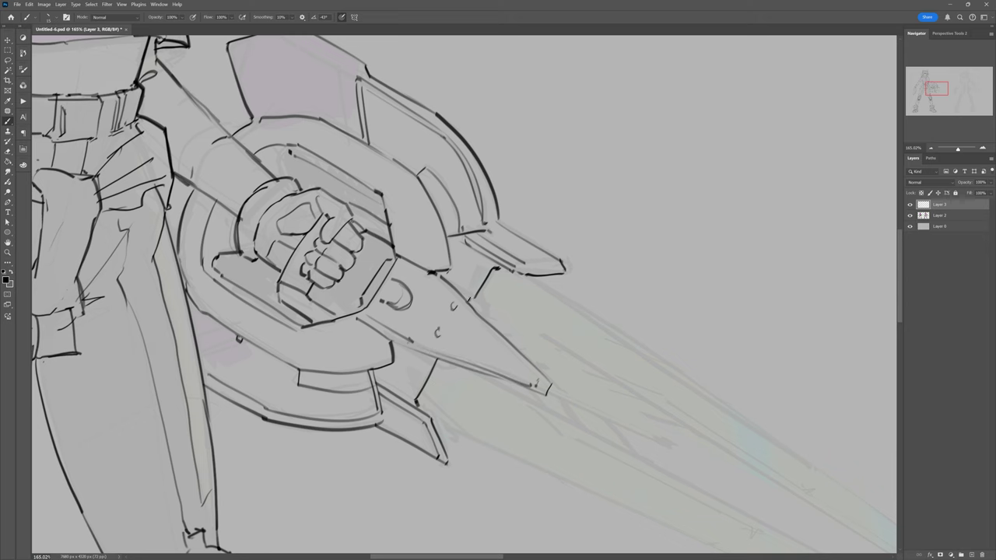
Step: Draw the blade's long twin edges and curved tip, redoing one edge stroke
scroll(234, 269, down, 2)
mouse_move(409, 443)
mouse_down()
mouse_move(234, 269)
mouse_move(568, 389)
mouse_move(669, 407)
mouse_up()
mouse_move(303, 210)
mouse_down()
mouse_move(670, 407)
mouse_move(337, 129)
mouse_up()
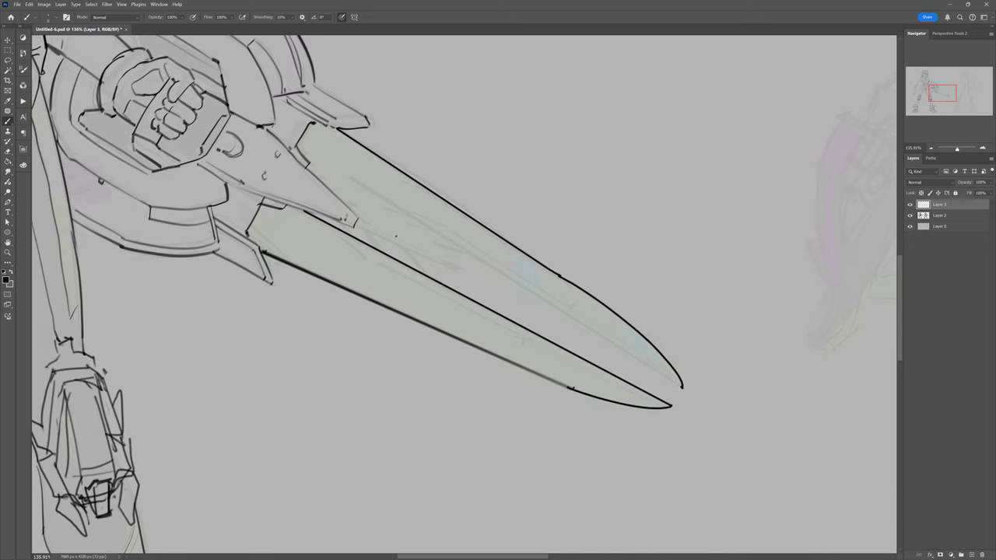
key(ctrl+z)
drag(338, 170, 682, 387)
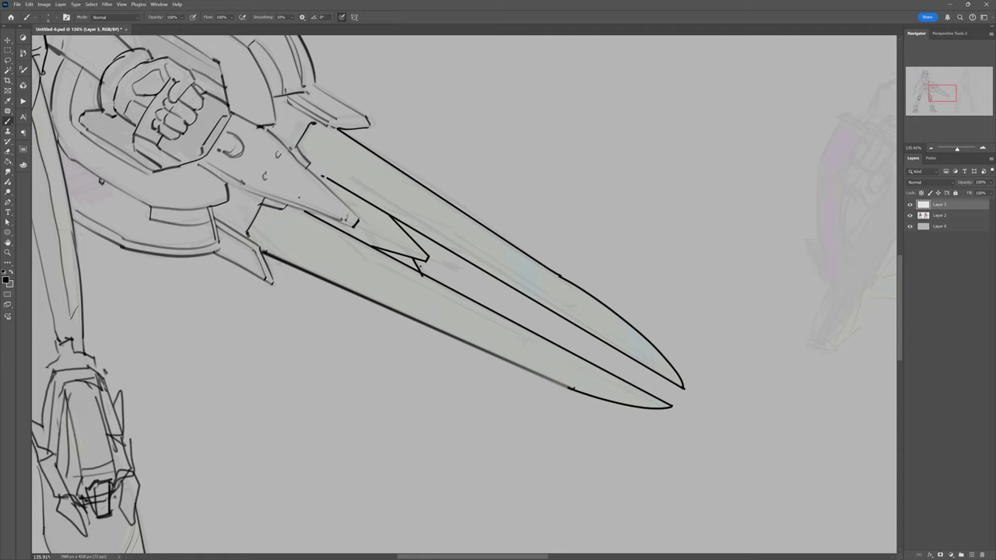
Step: Move down past the hips and ink the knee armour's edges
drag(362, 136, 406, 179)
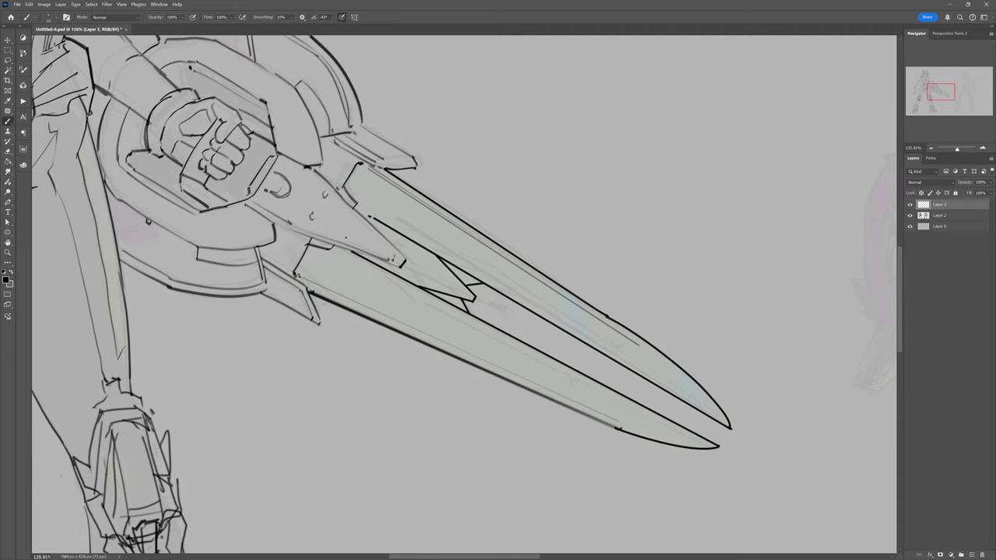
drag(390, 233, 607, 327)
drag(366, 164, 385, 198)
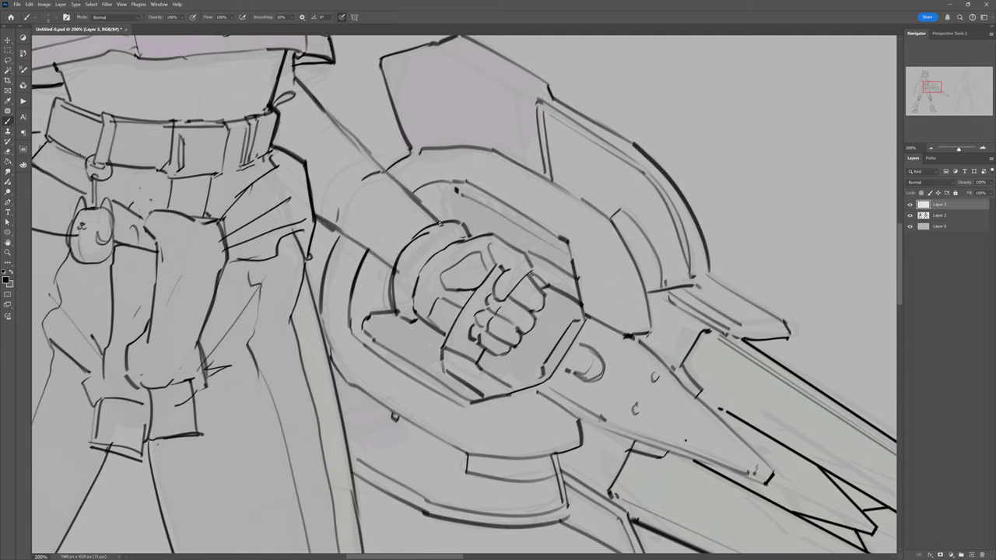
drag(358, 257, 318, 131)
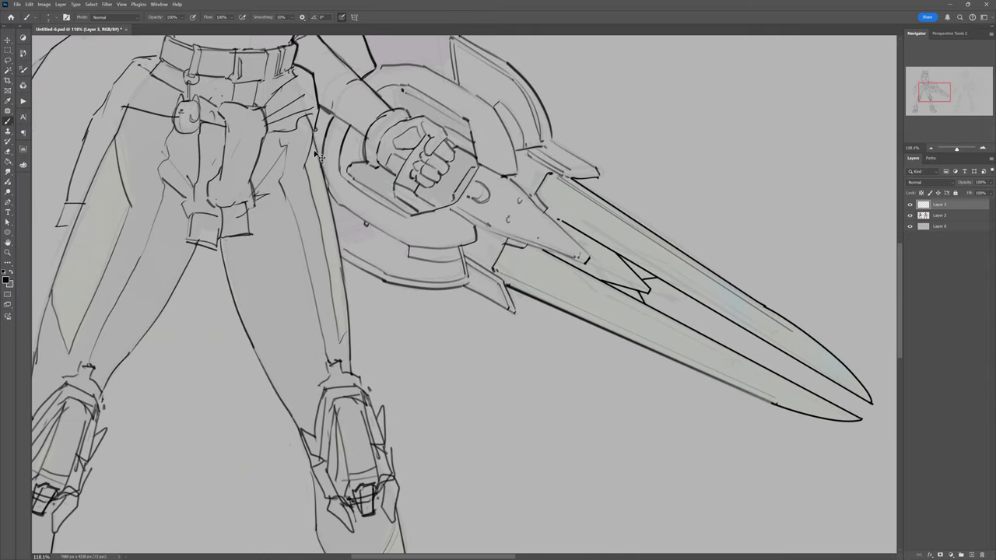
drag(370, 401, 381, 256)
drag(385, 324, 394, 372)
drag(336, 347, 347, 373)
drag(308, 319, 348, 381)
drag(294, 282, 315, 338)
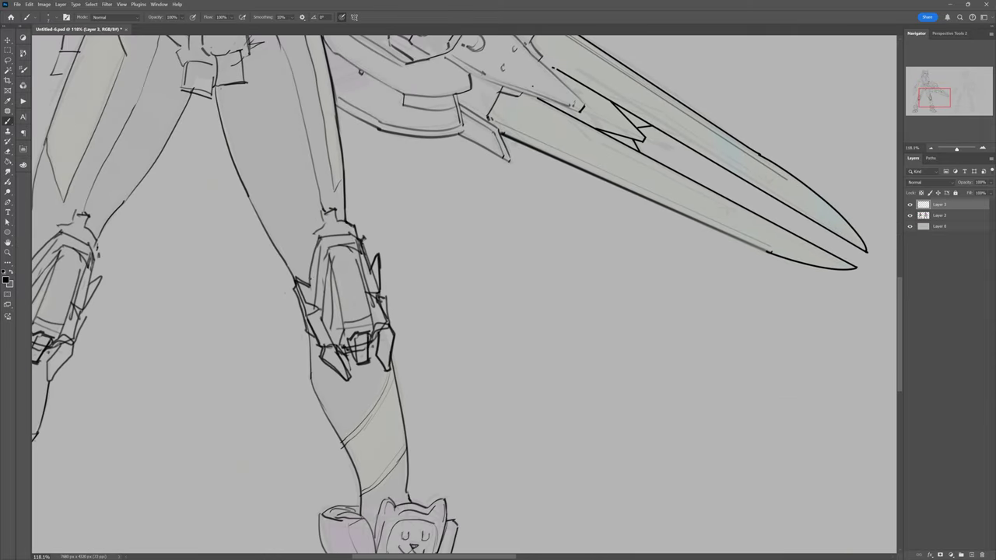
Step: Ink the lower-leg lines and the leg contours
drag(396, 392, 409, 504)
drag(311, 367, 361, 498)
key(ctrl+0)
scroll(330, 359, up, 3)
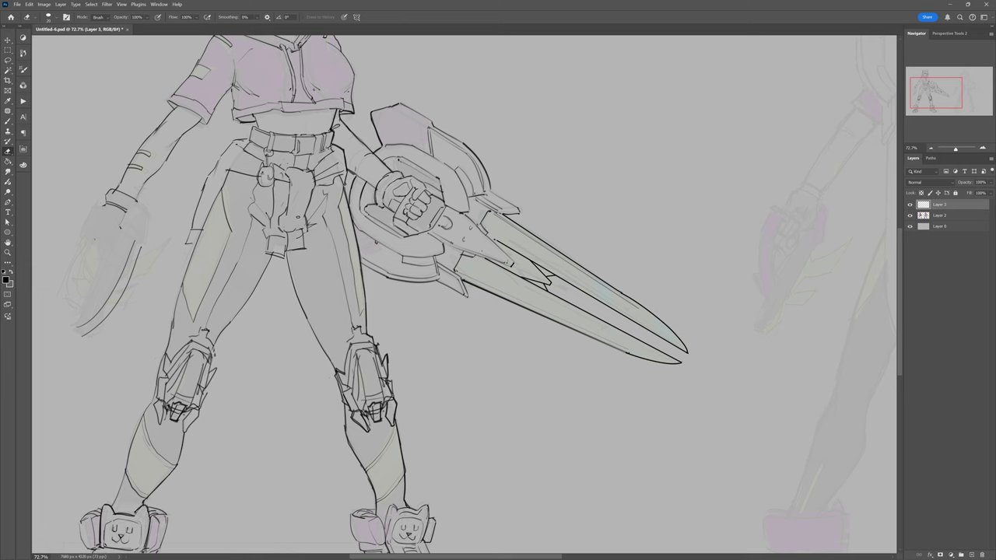
drag(305, 316, 337, 372)
drag(335, 366, 419, 371)
scroll(342, 420, up, 3)
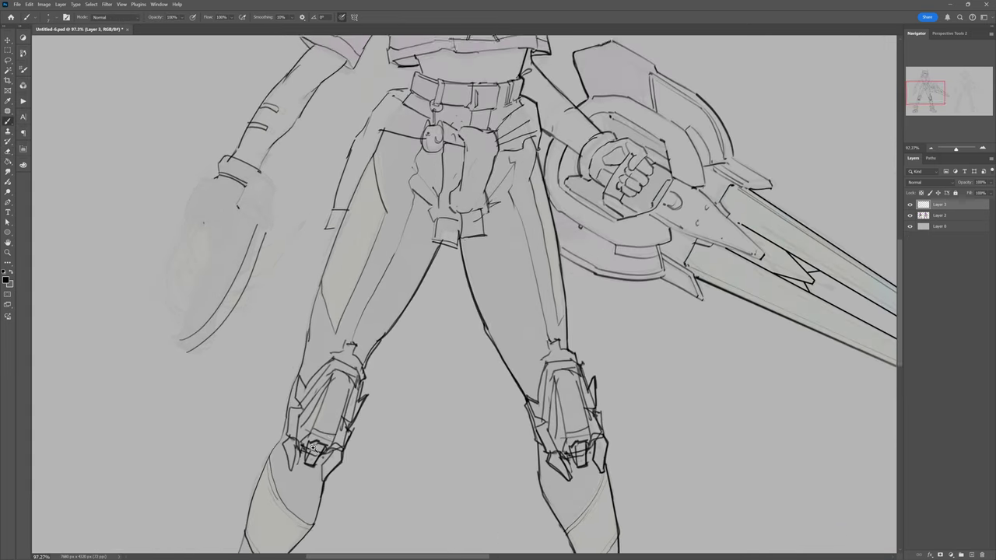
mouse_move(264, 380)
mouse_down()
mouse_move(326, 174)
mouse_move(295, 323)
mouse_move(382, 81)
mouse_up()
Step: Add thigh lines near the sword and redraw the belt's top edge darker
key(e)
drag(308, 251, 305, 290)
key(ctrl+0)
scroll(312, 210, up, 5)
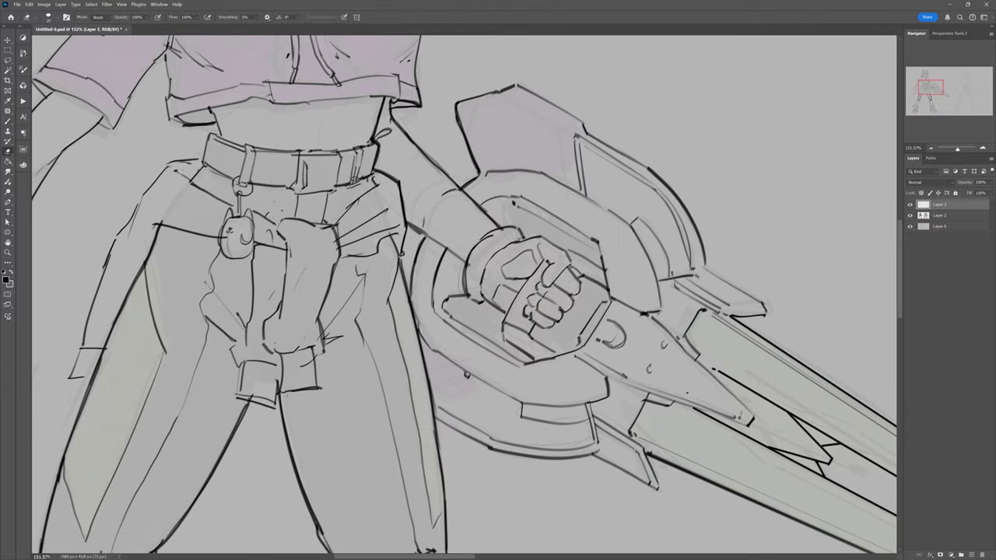
key(b)
key(ctrl+z)
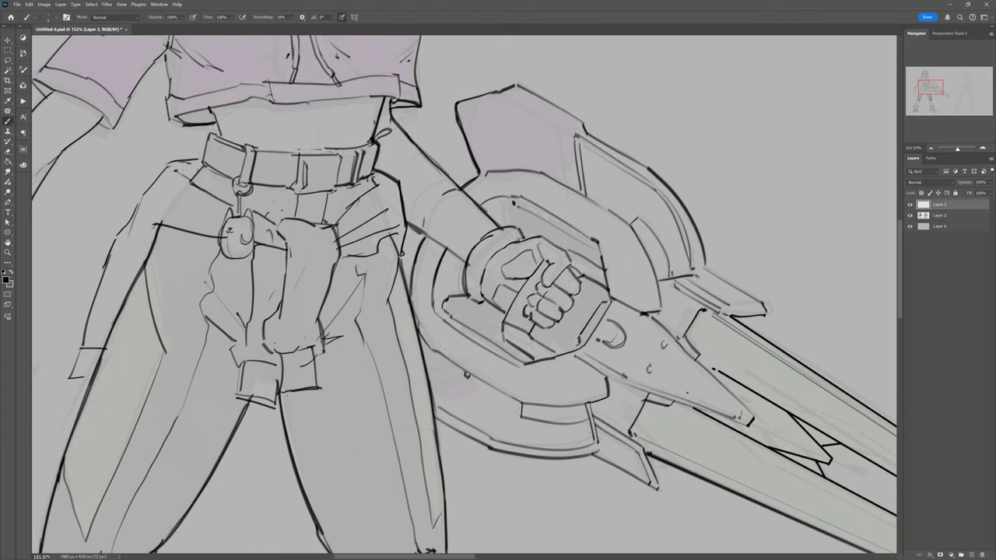
drag(257, 153, 373, 148)
key(ctrl+z)
drag(252, 151, 343, 147)
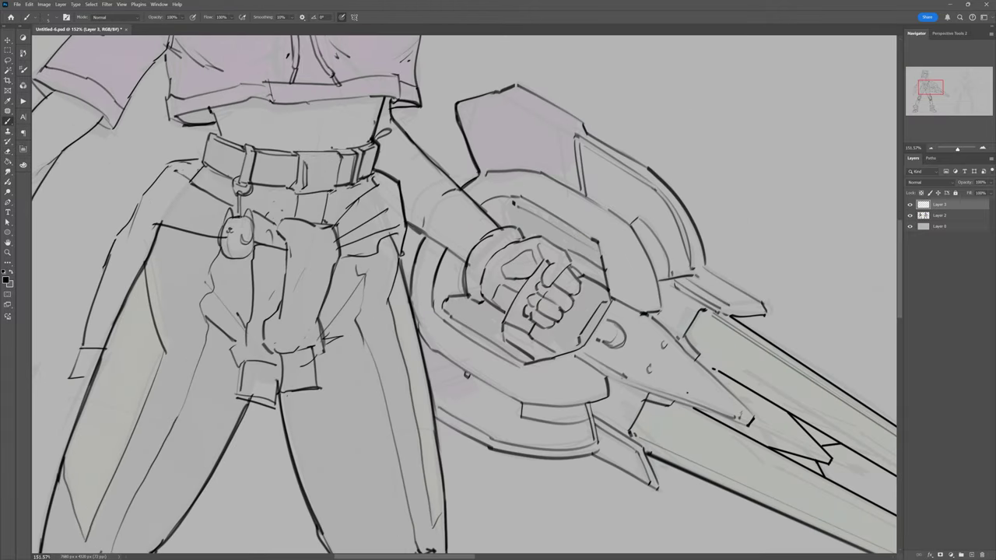
Step: Check the shirt, head and cat ears, then darken the left pant-leg outline
drag(467, 280, 498, 370)
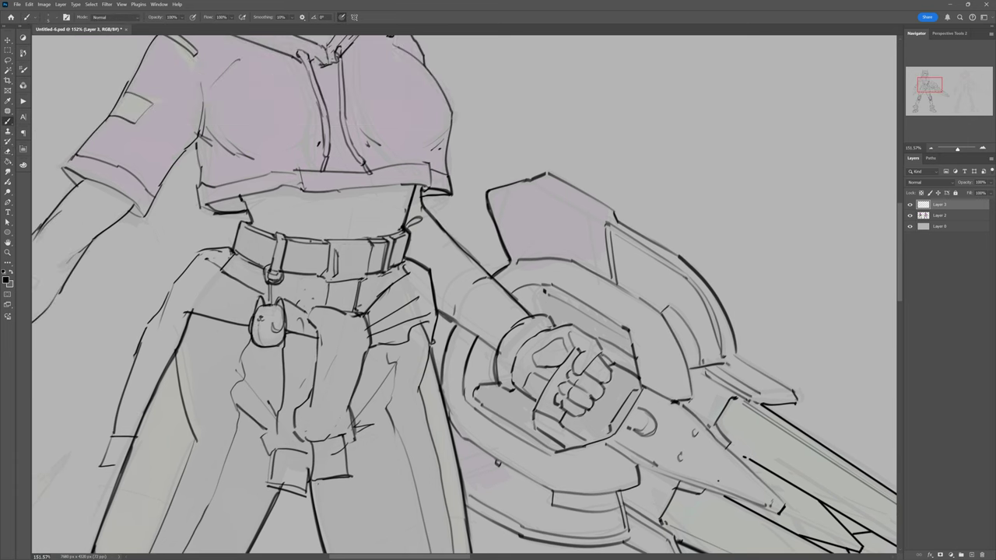
drag(466, 234, 471, 514)
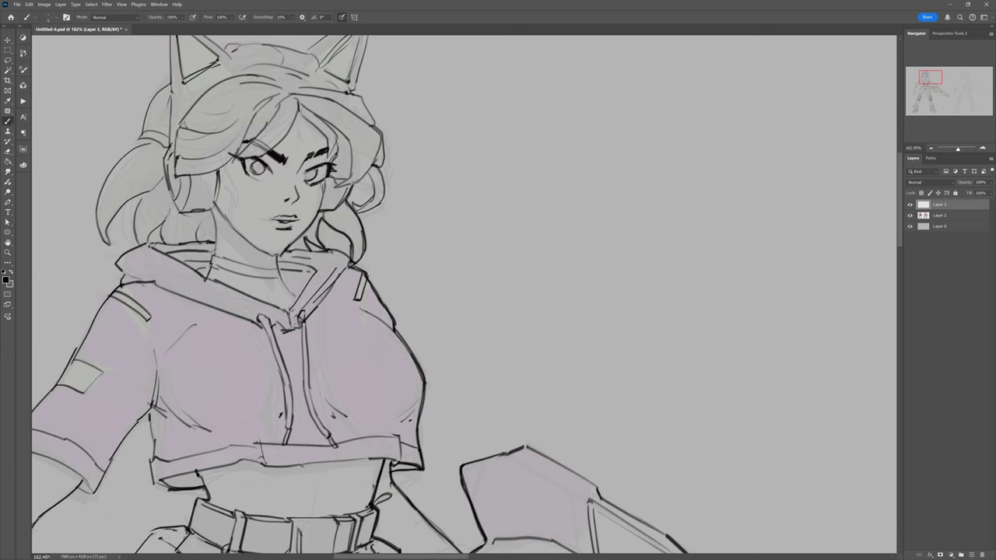
mouse_move(312, 35)
mouse_down()
mouse_move(311, 148)
mouse_move(451, 138)
mouse_up()
scroll(312, 146, up, 2)
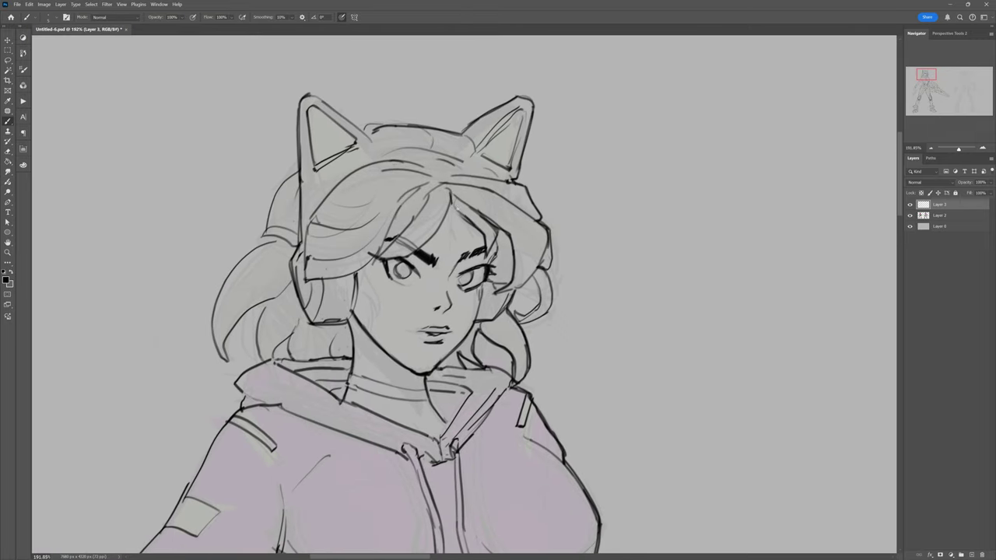
scroll(366, 208, down, 3)
drag(396, 358, 396, 227)
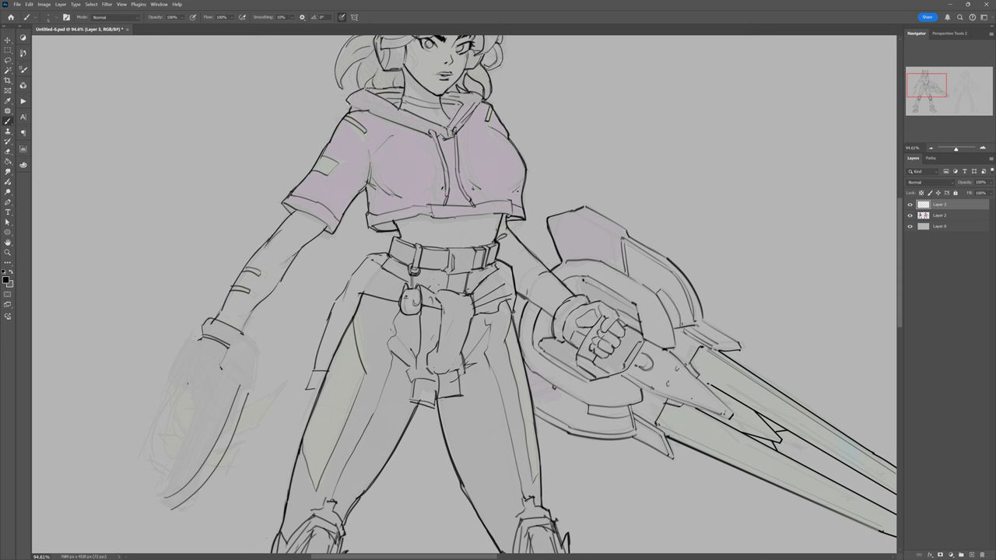
drag(352, 277, 312, 364)
Step: Ink the cuff bands and detail at the left wrist
scroll(183, 428, up, 3)
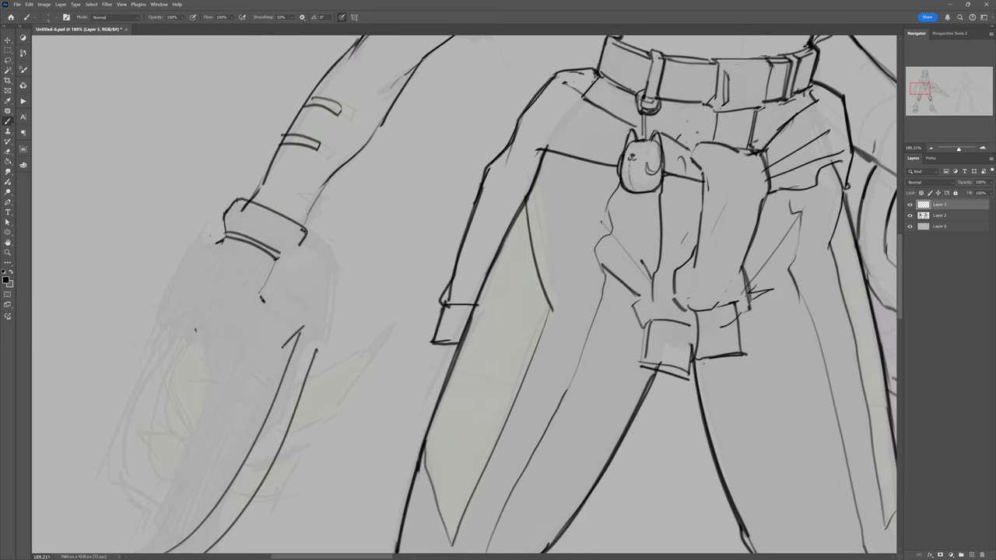
drag(284, 306, 257, 347)
drag(350, 269, 331, 354)
drag(354, 257, 319, 339)
drag(276, 259, 324, 248)
drag(275, 316, 311, 288)
scroll(310, 288, down, 3)
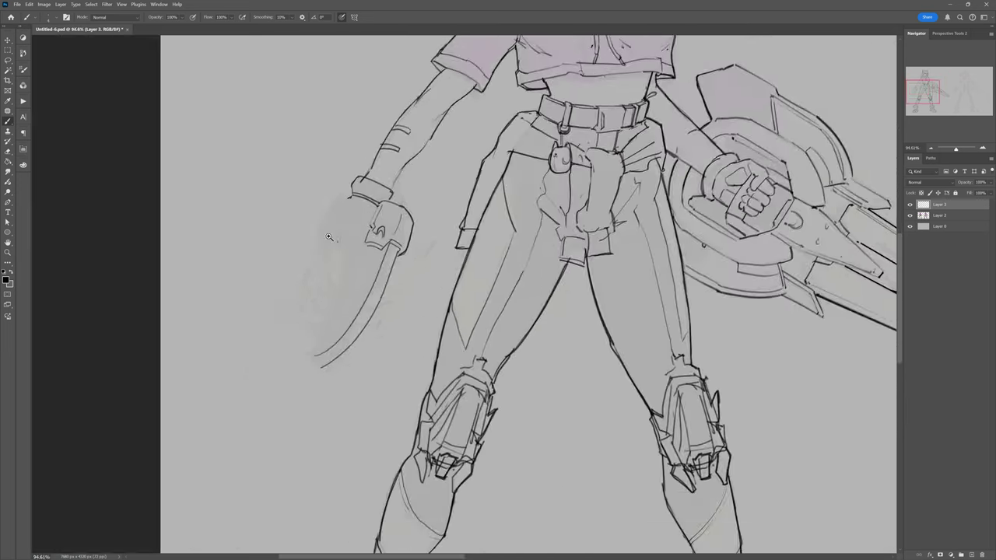
scroll(313, 268, up, 2)
Step: Ink the left fist and knuckles and rough out the weapon's curved outline and tip
drag(364, 241, 348, 271)
drag(366, 221, 317, 249)
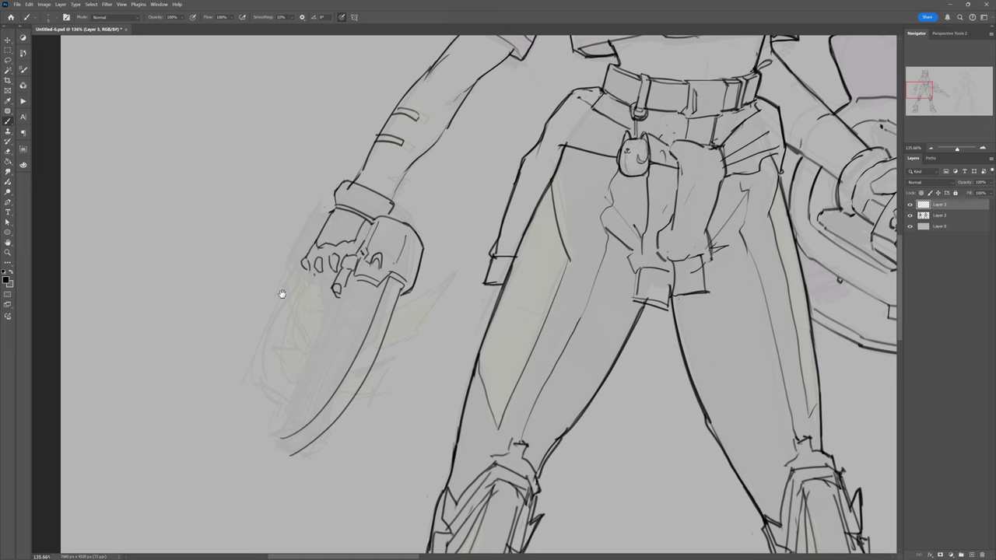
mouse_move(305, 215)
mouse_down()
mouse_move(283, 226)
mouse_move(233, 366)
mouse_up()
mouse_move(258, 305)
mouse_down()
mouse_move(254, 430)
mouse_move(230, 451)
mouse_up()
key(e)
drag(381, 296, 268, 456)
key(b)
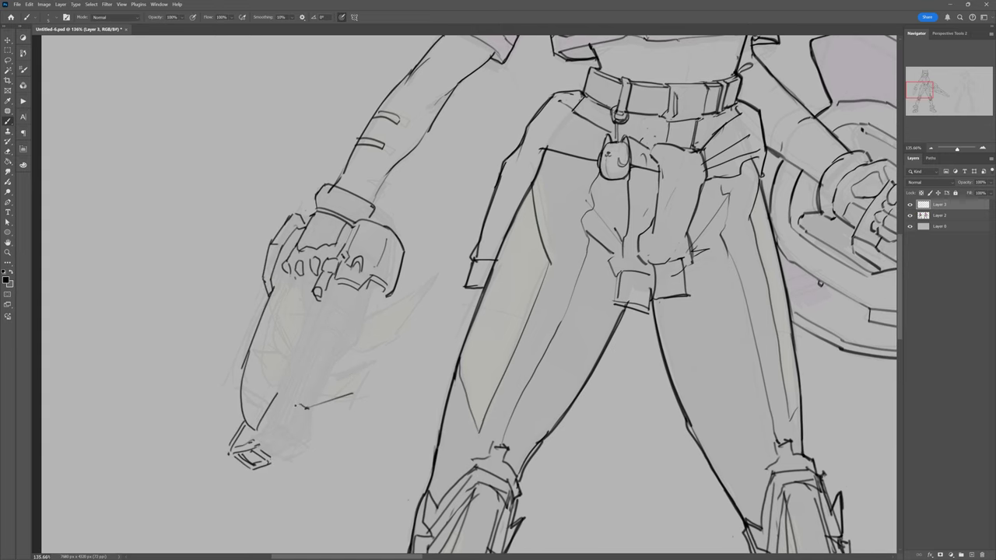
drag(269, 319, 299, 406)
drag(327, 331, 359, 347)
Step: Replace the curved stroke with an angular gun outline, boxy muzzle and panel lines
key(ctrl+z)
drag(286, 281, 316, 364)
drag(392, 322, 317, 367)
drag(375, 356, 349, 390)
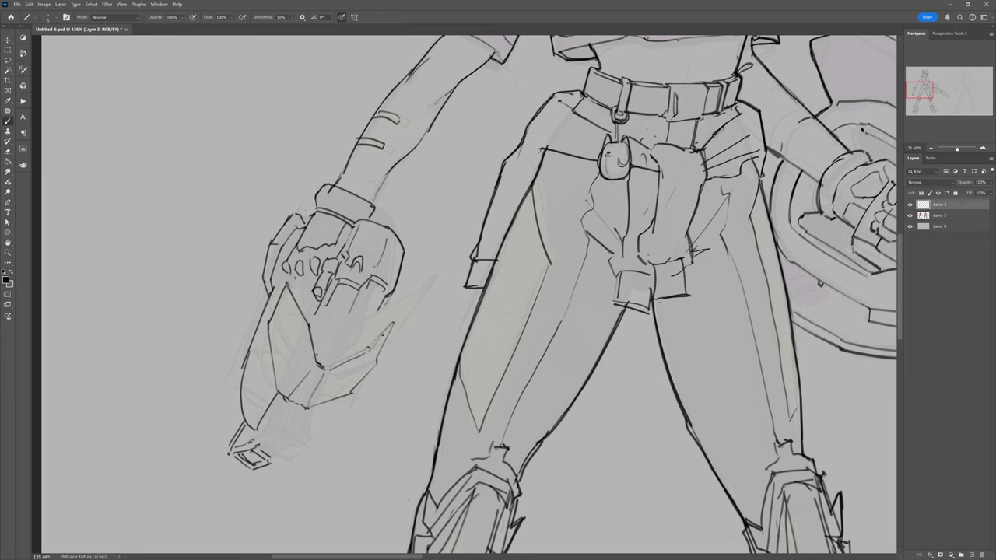
drag(386, 298, 360, 349)
drag(333, 405, 280, 453)
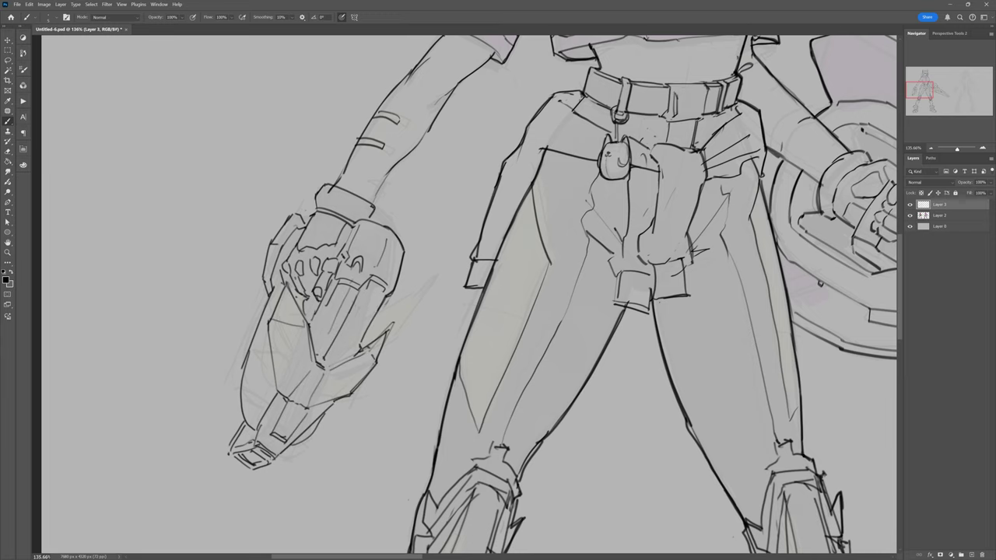
scroll(384, 116, down, 3)
scroll(383, 116, up, 2)
scroll(384, 117, down, 3)
Step: Sketch small angular marks in the empty area beside the head
scroll(429, 249, up, 1)
drag(381, 228, 360, 268)
drag(435, 228, 456, 269)
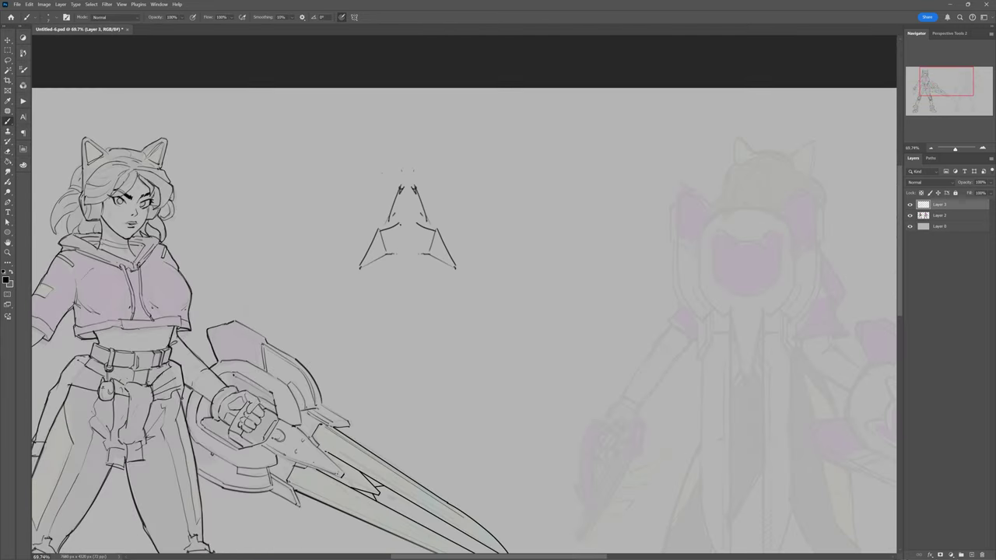
drag(401, 194, 417, 225)
drag(389, 273, 426, 342)
scroll(413, 170, down, 1)
Step: Sketch the pistol's top outline, barrel, grip and curved trigger guard right of the figure
drag(518, 133, 594, 133)
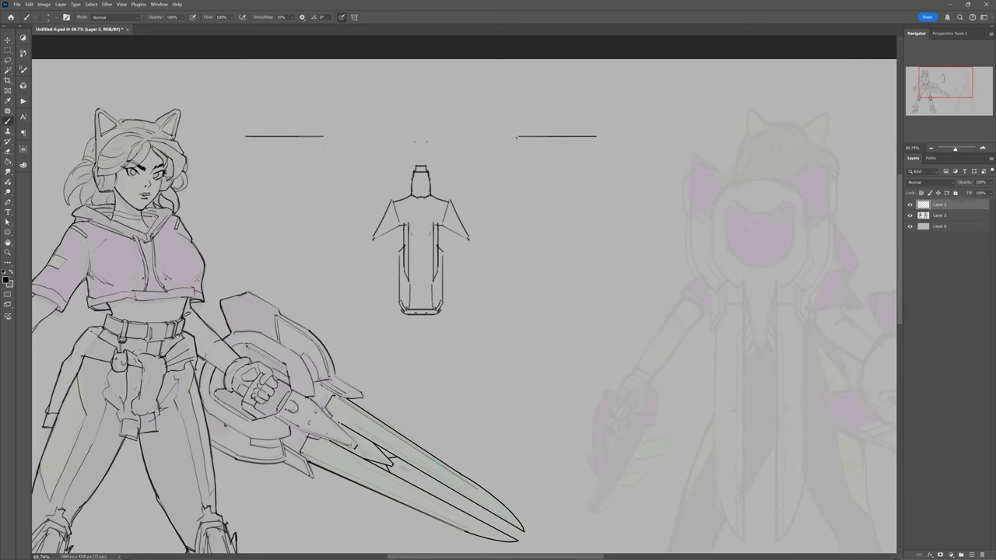
scroll(593, 133, up, 1)
drag(418, 115, 509, 148)
drag(528, 141, 559, 155)
mouse_move(396, 139)
mouse_down()
mouse_move(395, 166)
mouse_move(455, 139)
mouse_up()
drag(552, 170, 420, 253)
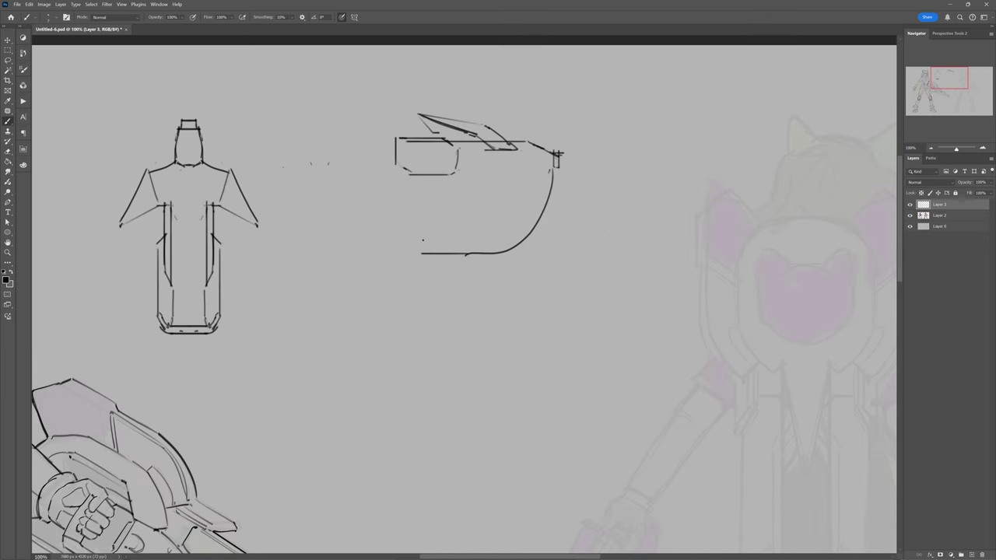
mouse_move(414, 177)
mouse_down()
mouse_move(398, 245)
mouse_move(552, 176)
mouse_move(460, 259)
mouse_up()
scroll(531, 171, up, 2)
Step: Add the trigger, grip lines, barrel tip and slide lines to the pistol
drag(446, 181, 436, 206)
drag(398, 200, 378, 263)
drag(436, 233, 416, 245)
drag(327, 266, 360, 310)
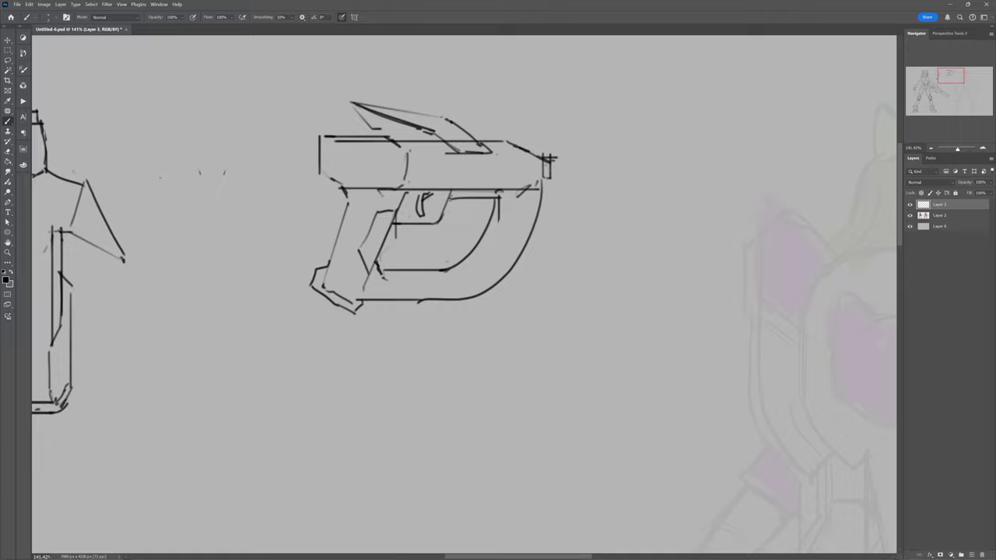
drag(545, 187, 579, 168)
drag(472, 221, 443, 253)
scroll(622, 202, down, 2)
mouse_move(470, 149)
mouse_down()
mouse_move(590, 136)
mouse_move(534, 176)
mouse_up()
scroll(498, 280, down, 3)
Step: Copy the pistol sketch to its own layer and rotate it toward the lowered hand
drag(482, 131, 625, 222)
key(ctrl+j)
key(ctrl+t)
scroll(311, 312, up, 3)
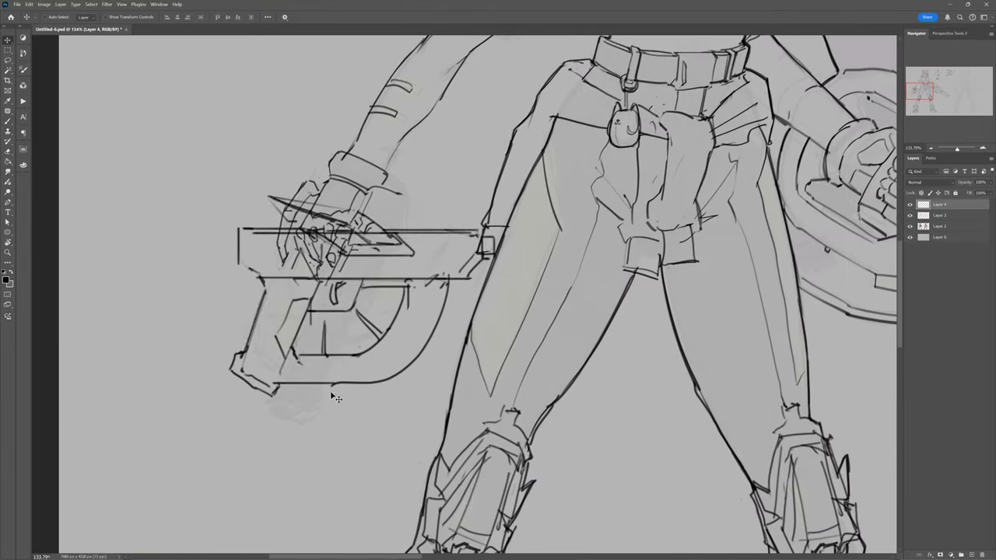
mouse_move(436, 233)
mouse_down()
mouse_move(496, 195)
mouse_move(409, 195)
mouse_up()
key(Return)
click(940, 215)
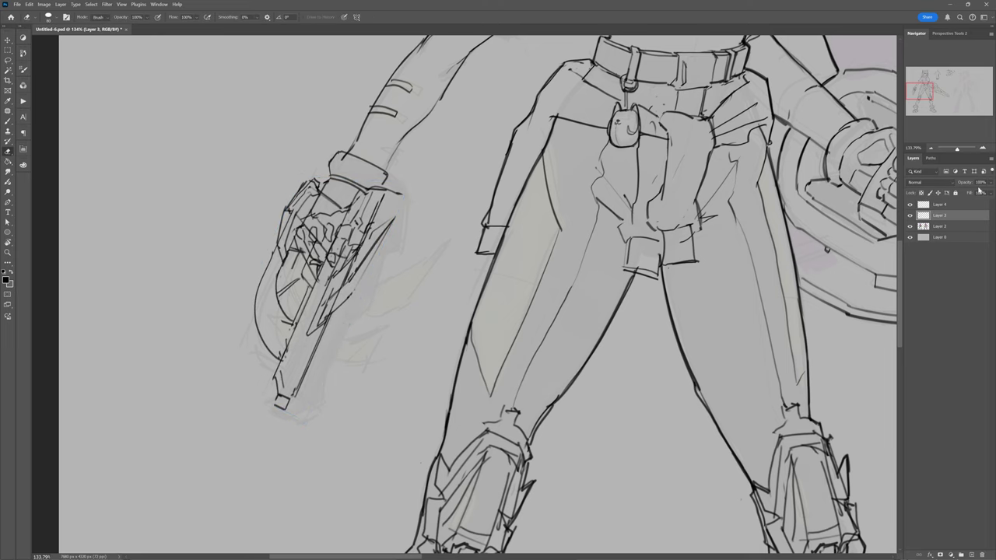
text(37)
click(937, 204)
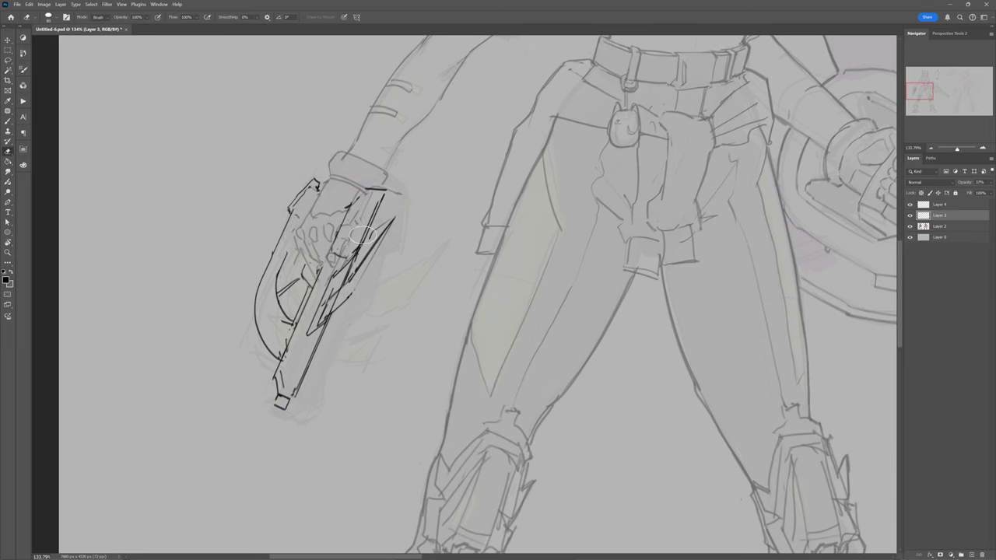
scroll(362, 234, down, 5)
Step: Copy the small gun sketch to a new layer, fit it onto the hand, and bring it to front
drag(545, 78, 547, 167)
key(ctrl+j)
key(ctrl+t)
mouse_move(327, 234)
mouse_down()
mouse_move(341, 187)
mouse_move(320, 393)
mouse_up()
scroll(340, 187, up, 2)
key(Return)
drag(328, 319, 328, 374)
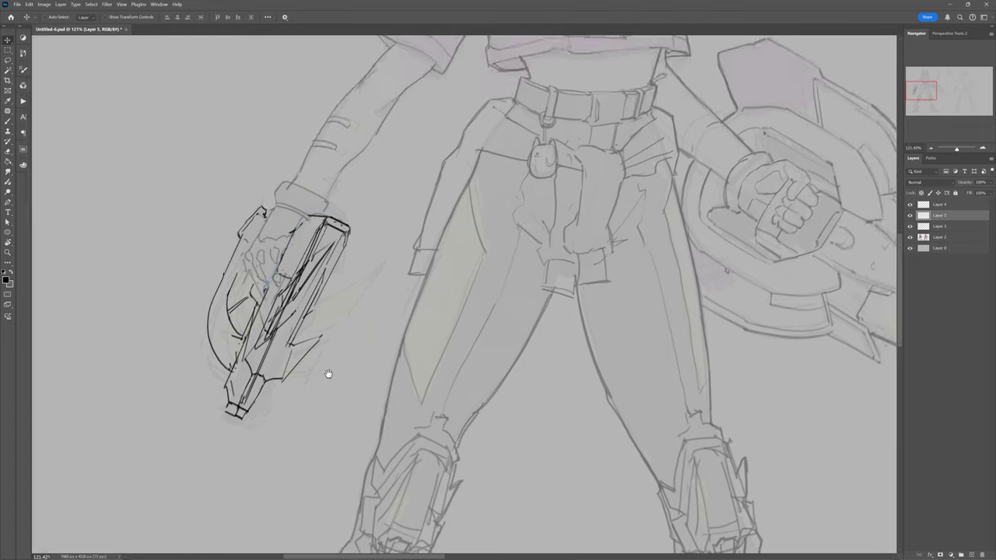
scroll(329, 373, down, 3)
key(ctrl+shift+bracketright)
scroll(329, 373, up, 4)
Step: Ink the handgun's slide outline and the barrel's two parallel lines beside the fist
key(b)
drag(350, 286, 314, 319)
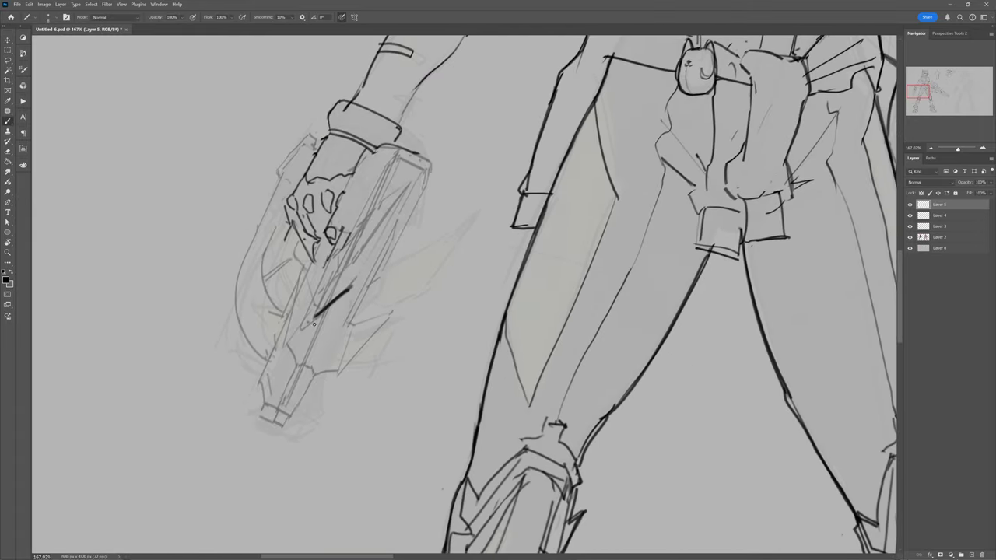
drag(406, 188, 372, 259)
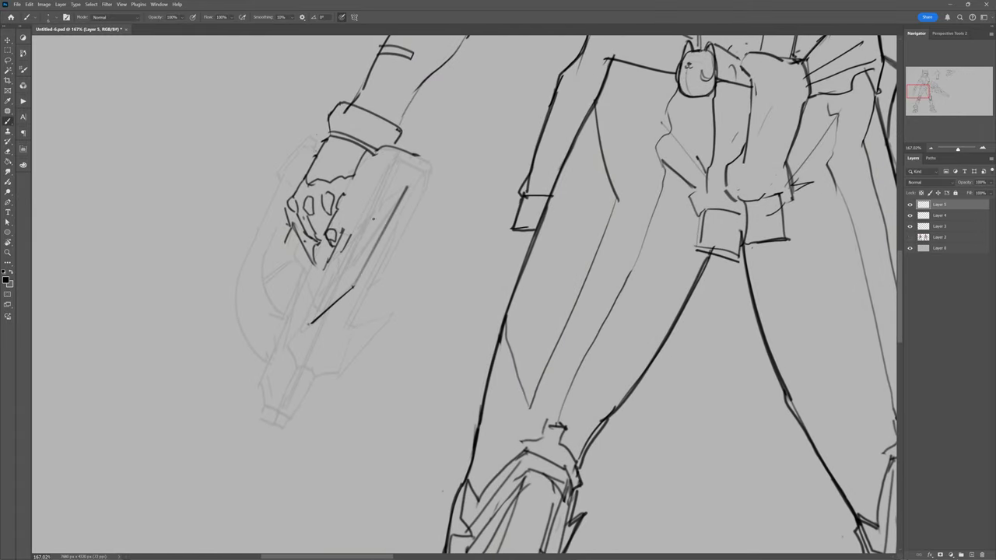
drag(478, 214, 360, 319)
drag(381, 269, 420, 259)
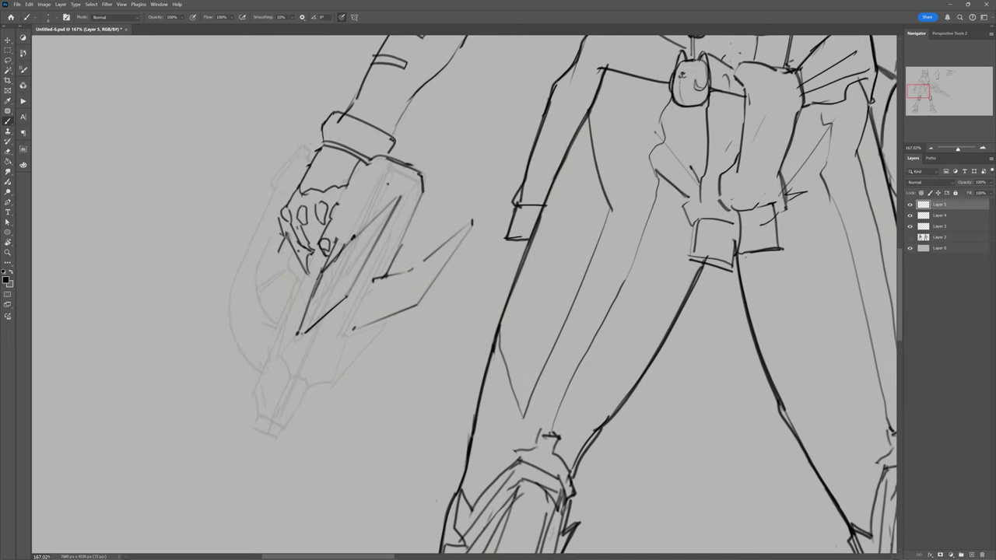
drag(373, 280, 343, 339)
drag(319, 273, 288, 338)
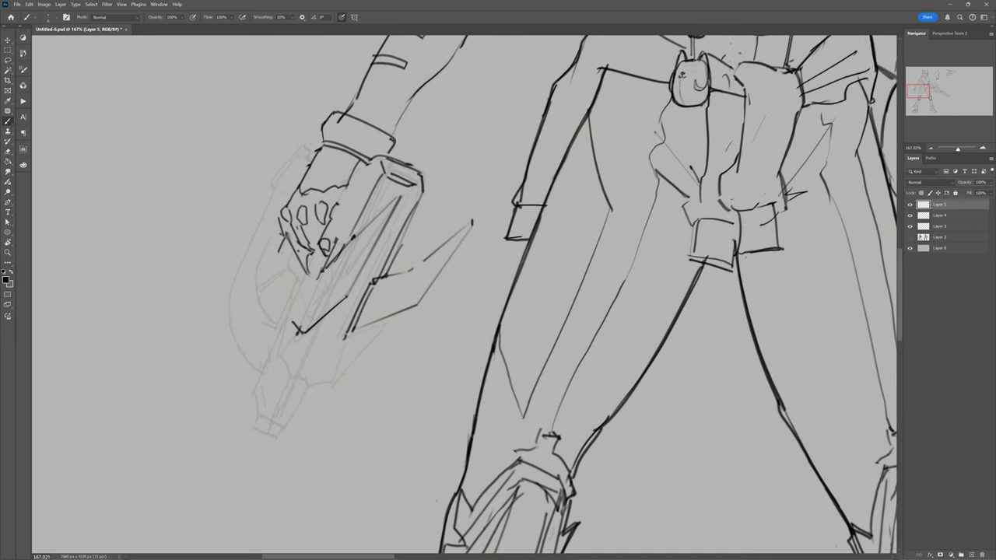
Step: Ink the curved trigger guard, lower barrel edge and muzzle tip, redoing a stray stroke
mouse_move(300, 150)
mouse_down()
mouse_move(231, 288)
mouse_move(258, 371)
mouse_up()
drag(251, 280, 272, 330)
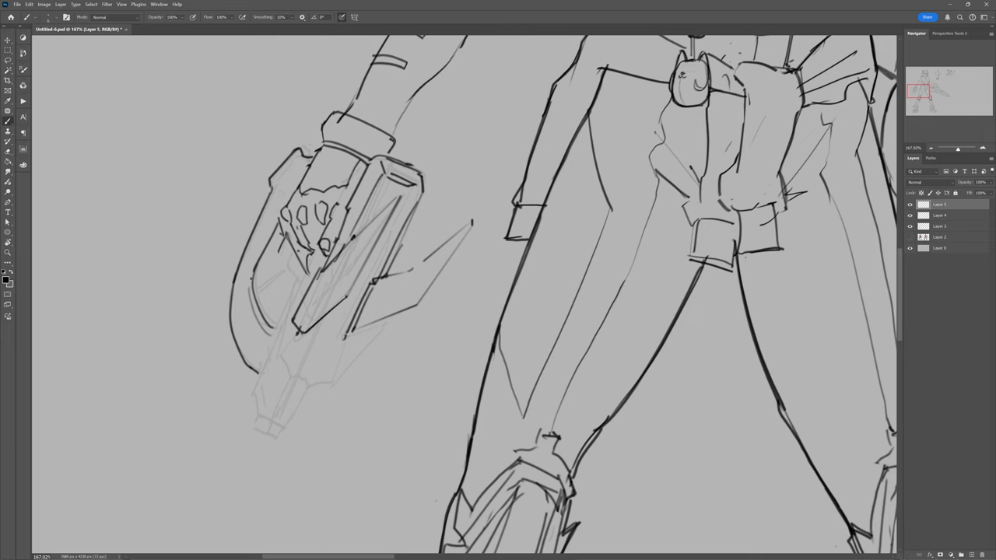
drag(303, 272, 254, 389)
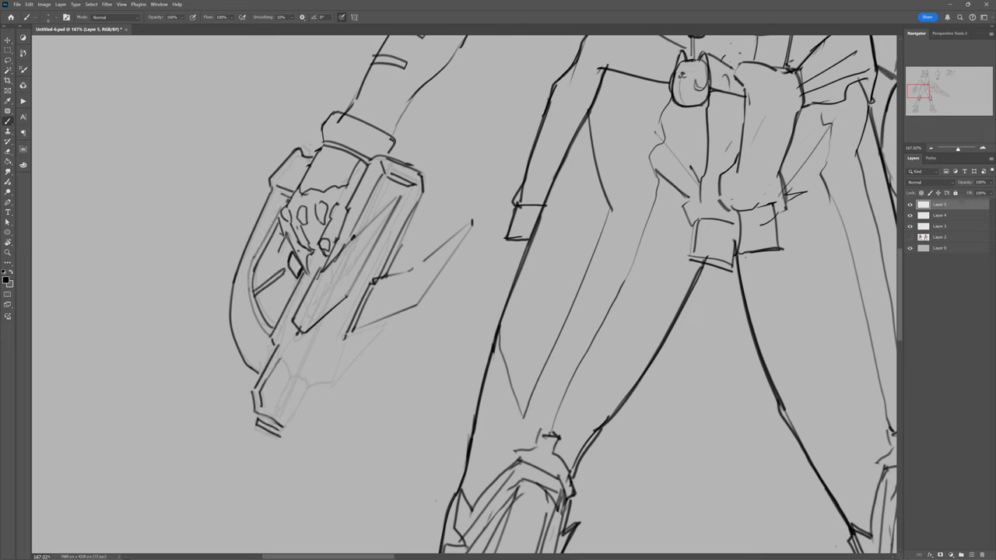
drag(278, 428, 319, 385)
key(ctrl+z)
drag(288, 327, 262, 372)
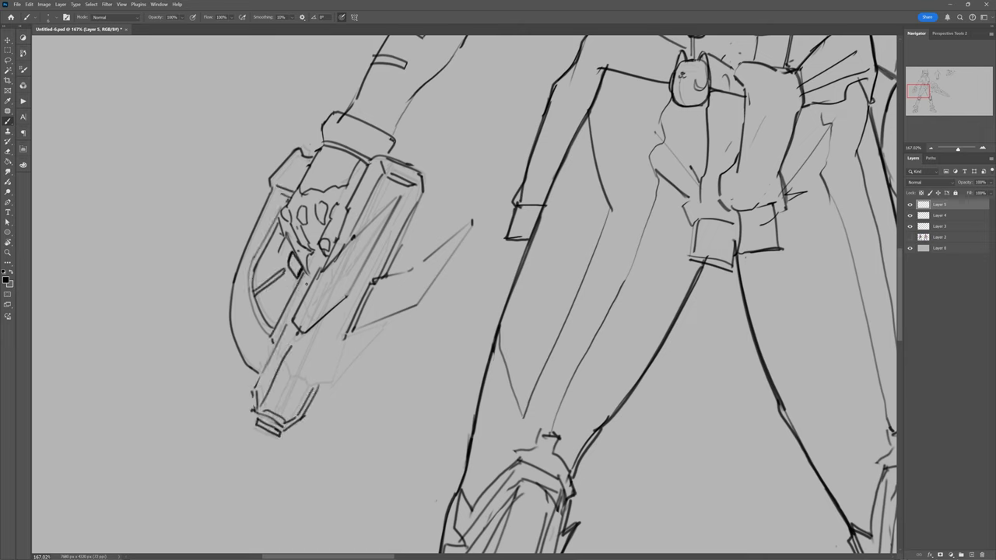
Step: Darken the gun's right edge, fin lines and inner strokes with heavier black
drag(338, 337, 316, 330)
drag(417, 187, 359, 300)
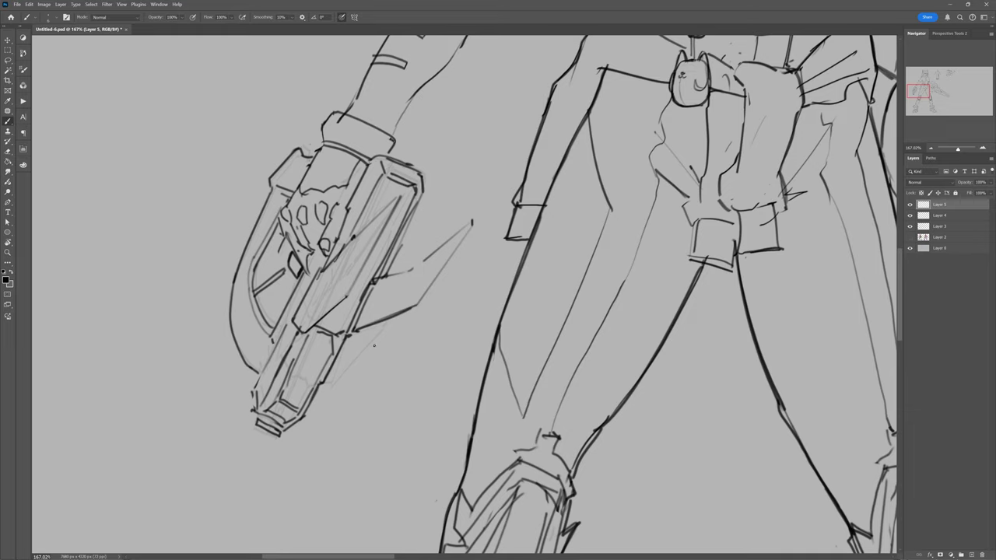
drag(472, 222, 419, 304)
drag(397, 201, 350, 290)
Step: Navigate to the sword hilt and switch to the earlier line-art Layer 3
scroll(220, 382, down, 1)
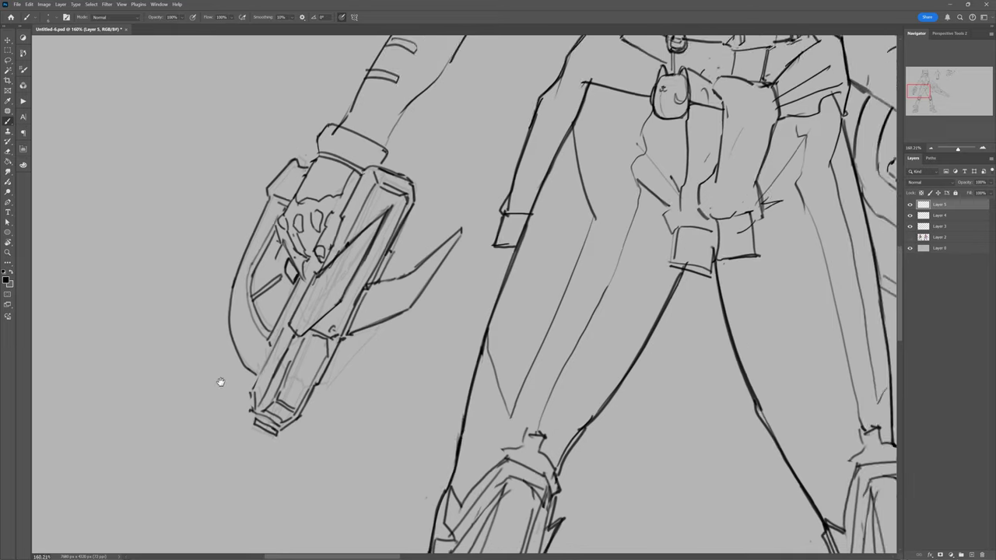
scroll(220, 382, down, 2)
scroll(467, 296, up, 5)
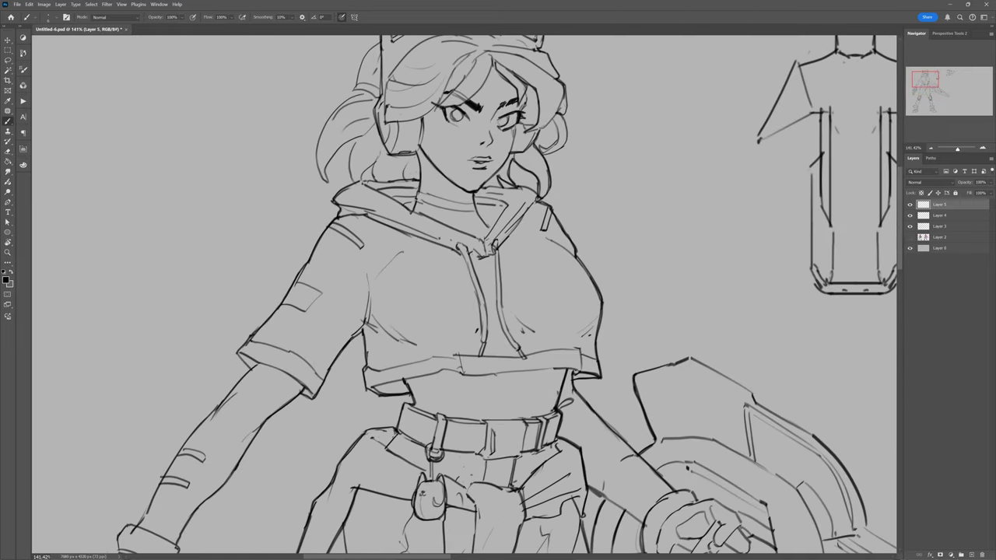
scroll(498, 311, right, 1)
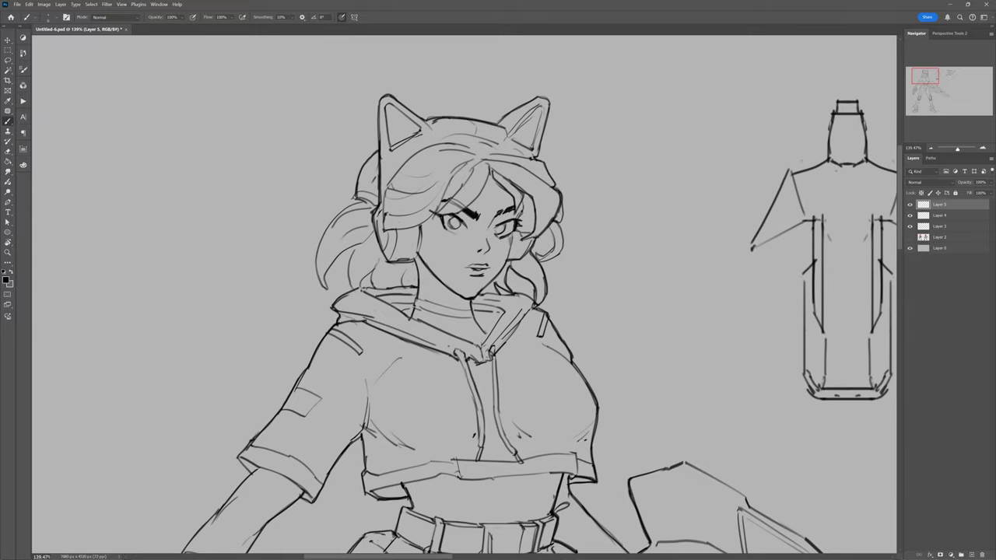
scroll(402, 210, down, 10)
scroll(402, 210, up, 10)
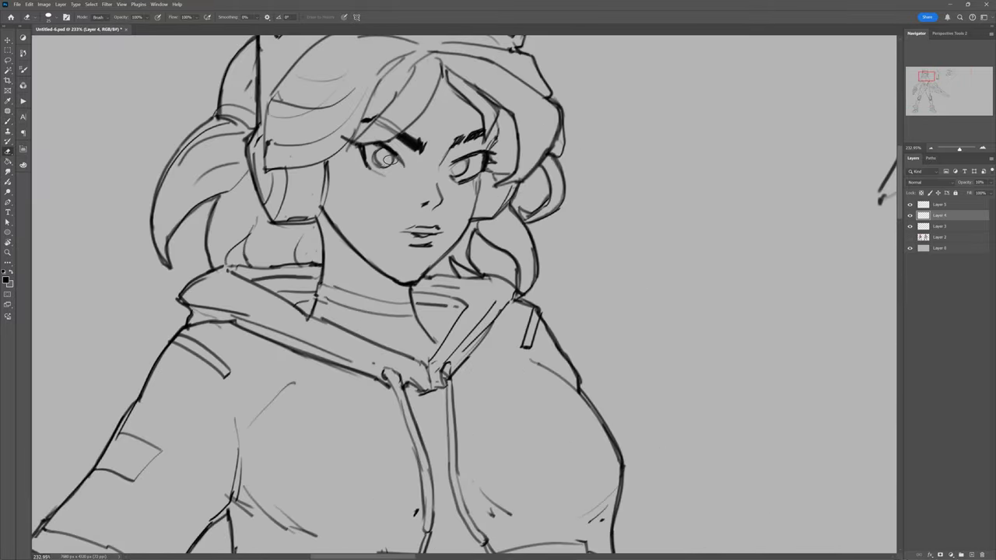
key(alt+bracketleft)
key(alt+bracketleft)
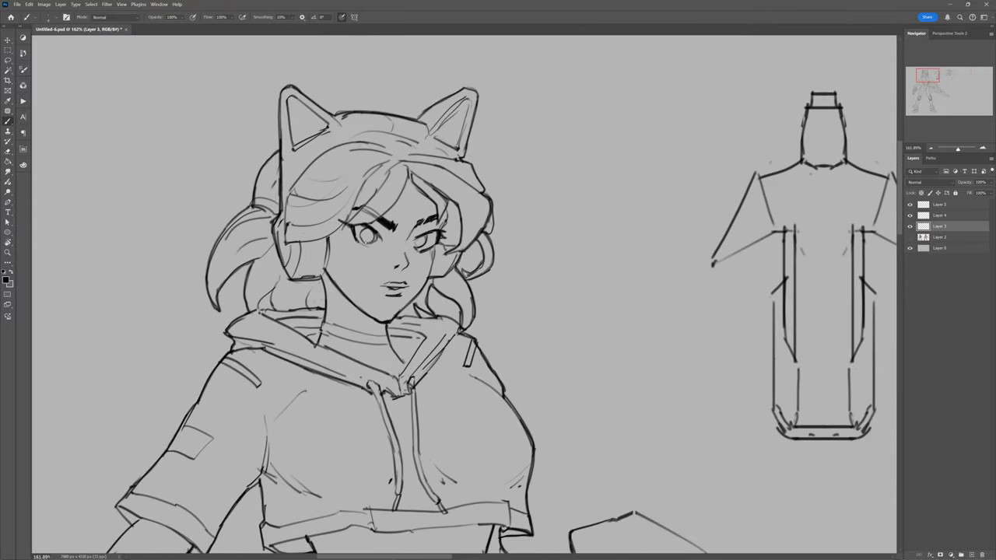
Step: Draw a darker stroke along the upper guard edge above the fist and review it
scroll(402, 210, down, 5)
scroll(666, 251, up, 5)
scroll(467, 295, up, 3)
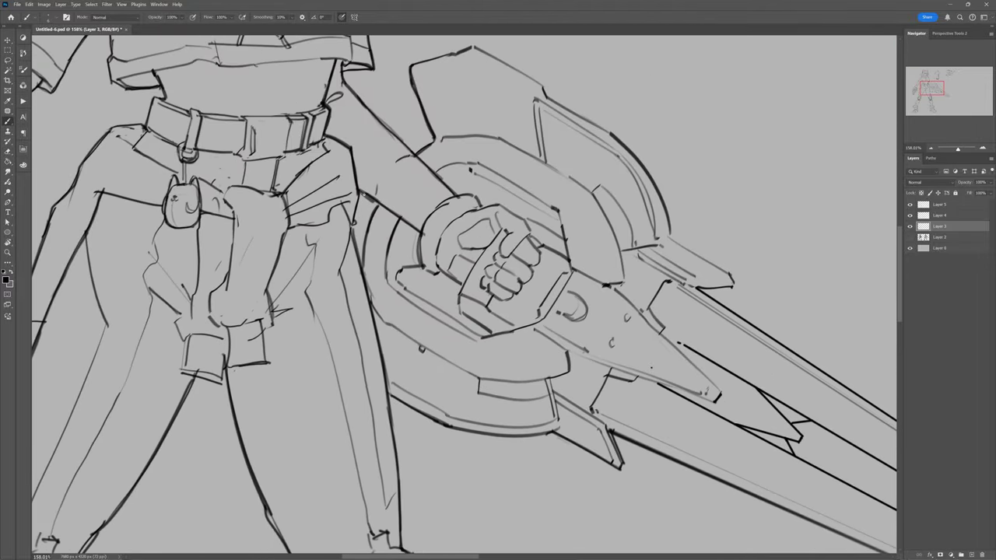
drag(470, 166, 557, 212)
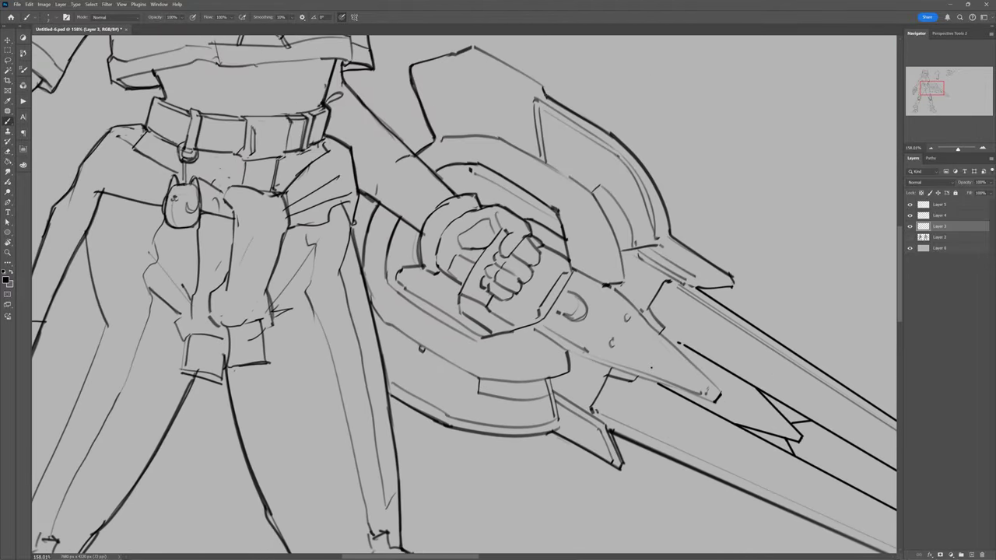
scroll(469, 333, down, 5)
scroll(469, 334, up, 6)
scroll(362, 228, down, 1)
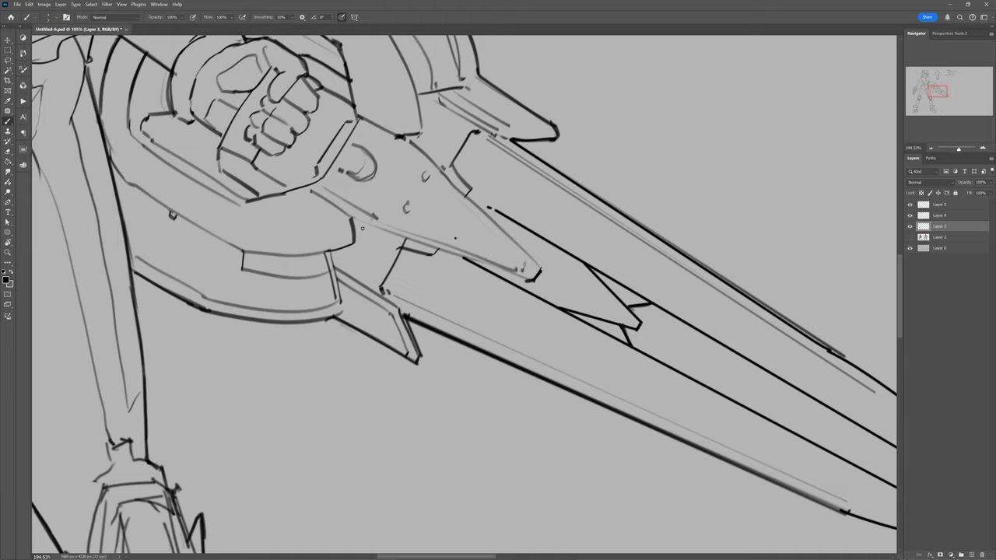
scroll(361, 228, down, 2)
scroll(321, 147, up, 3)
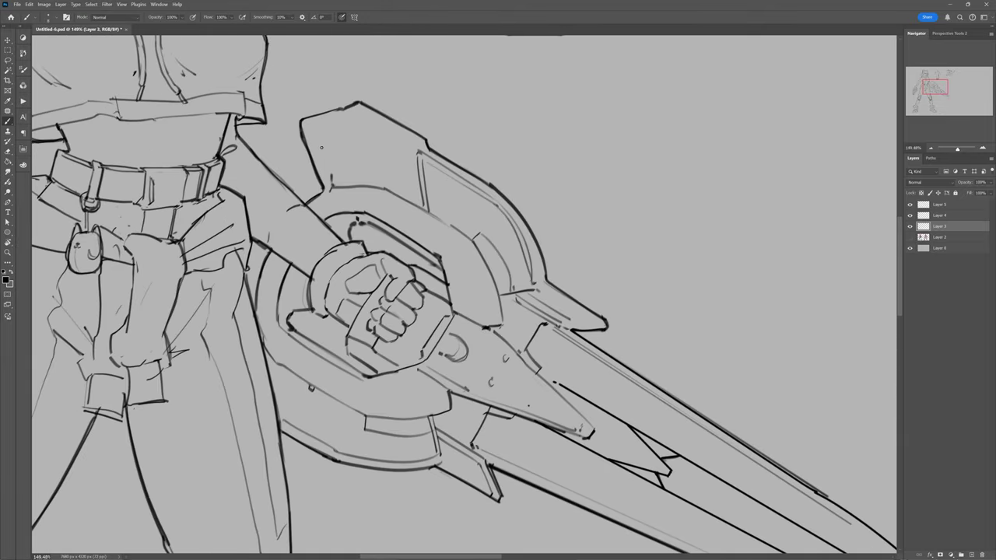
scroll(335, 183, down, 3)
scroll(389, 195, up, 4)
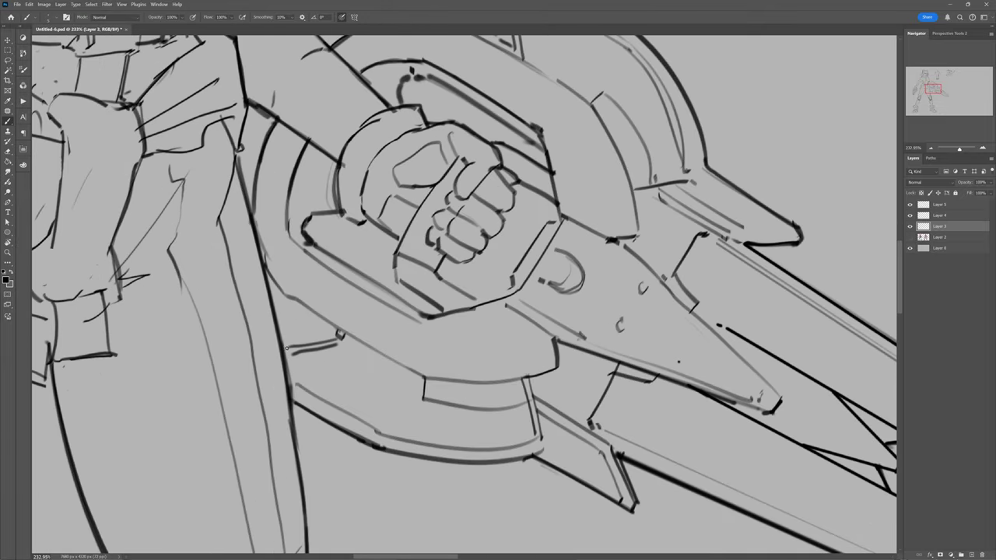
scroll(467, 187, down, 1)
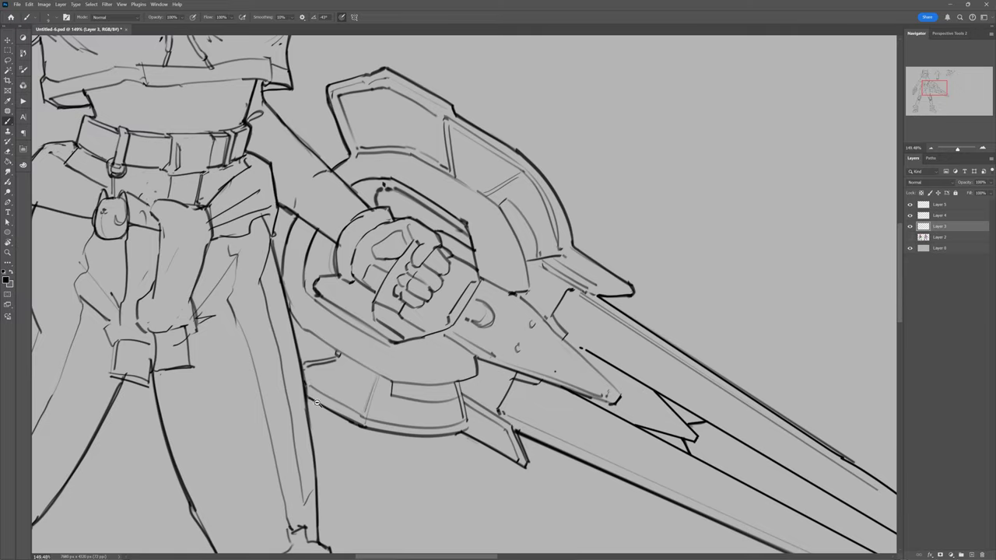